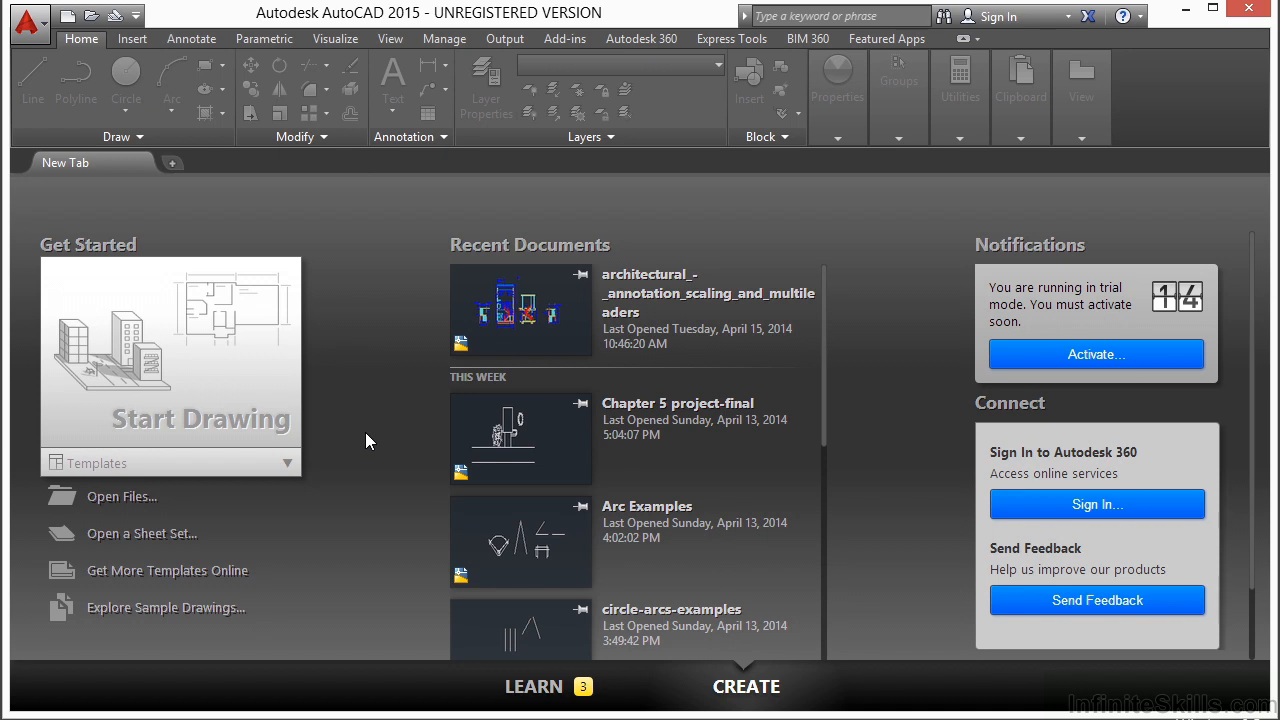
# - Open the drawing Rotation Examples.dwg from folder 06
pyautogui.click(124, 500)
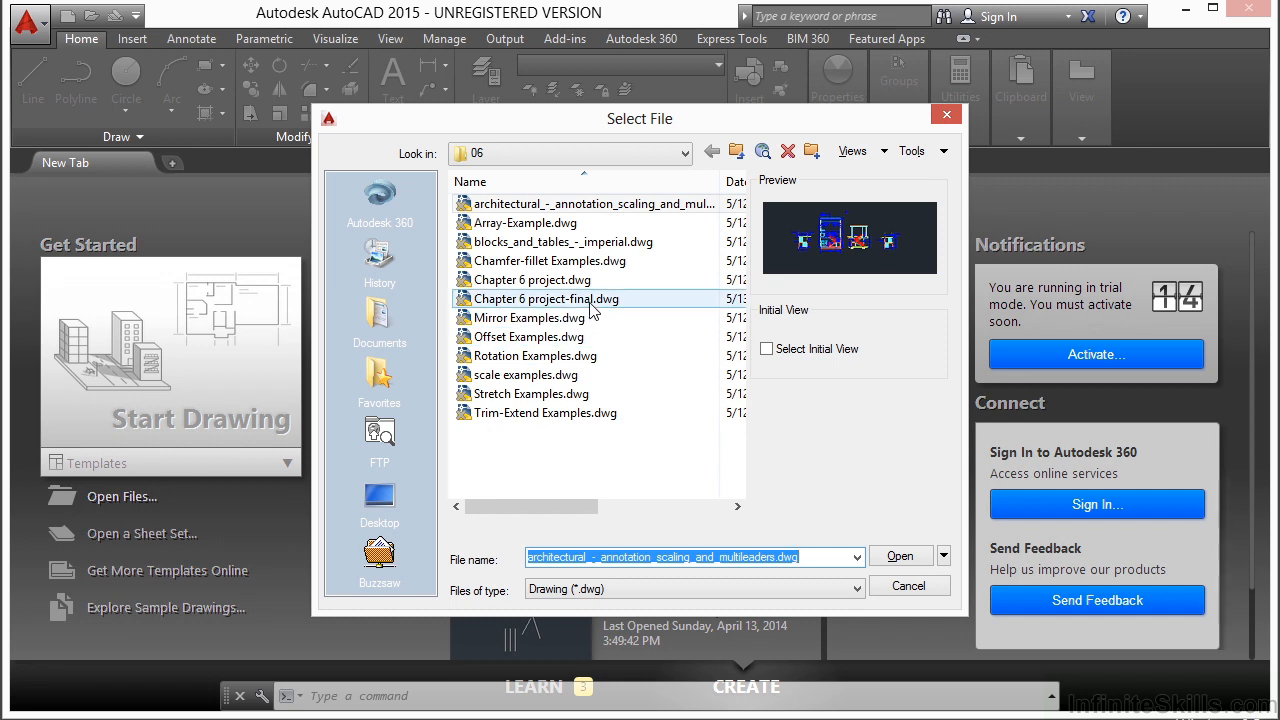
pyautogui.click(580, 357)
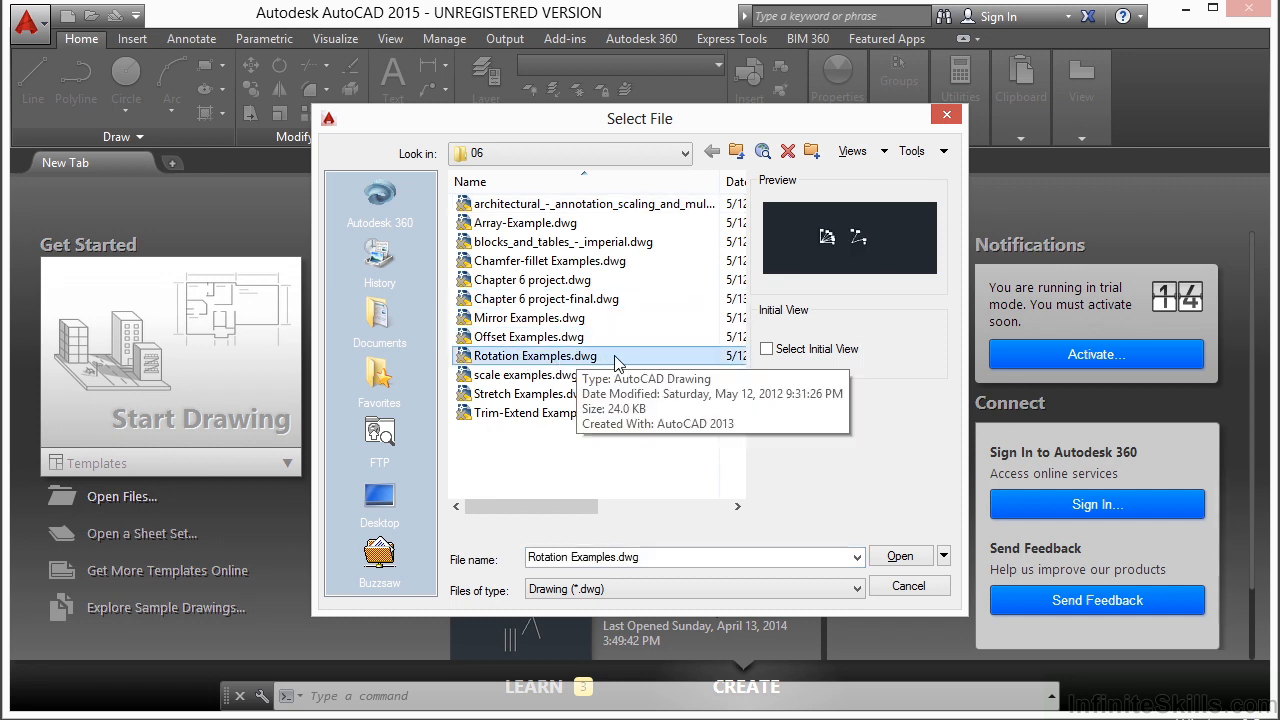
pyautogui.click(902, 558)
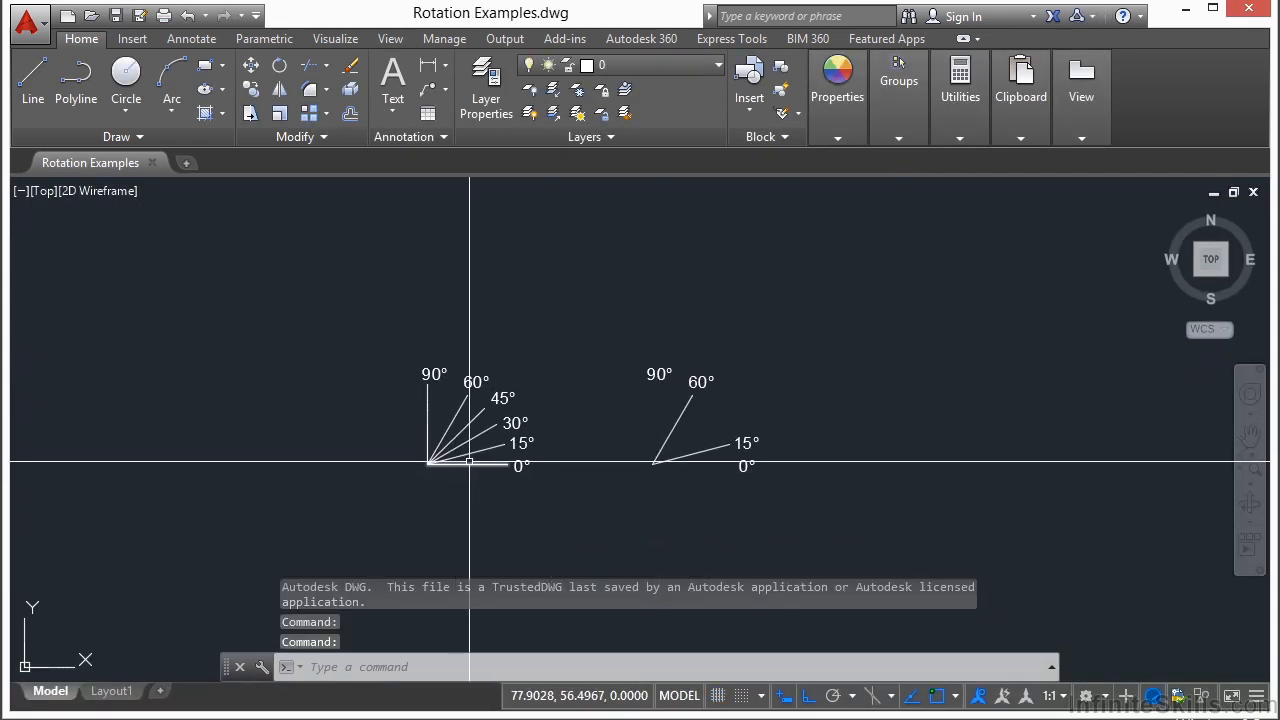
pyautogui.scroll(2, 524, 450)
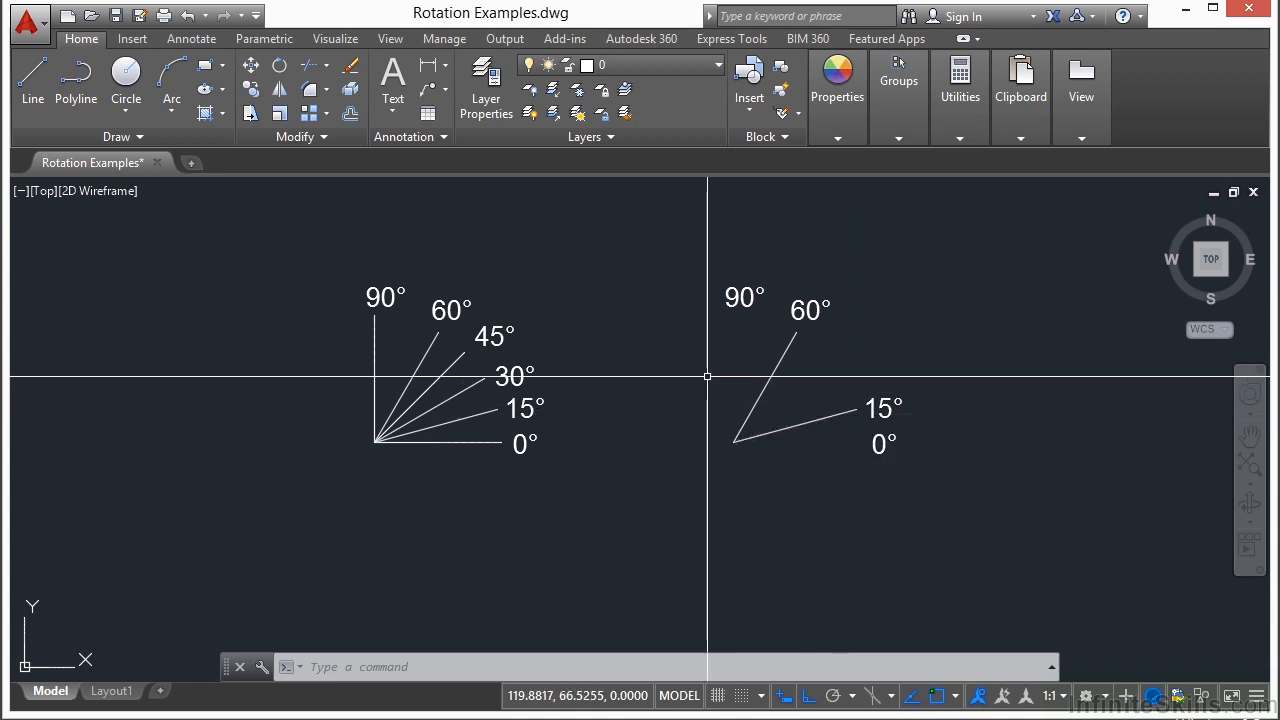
pyautogui.write('rotste')
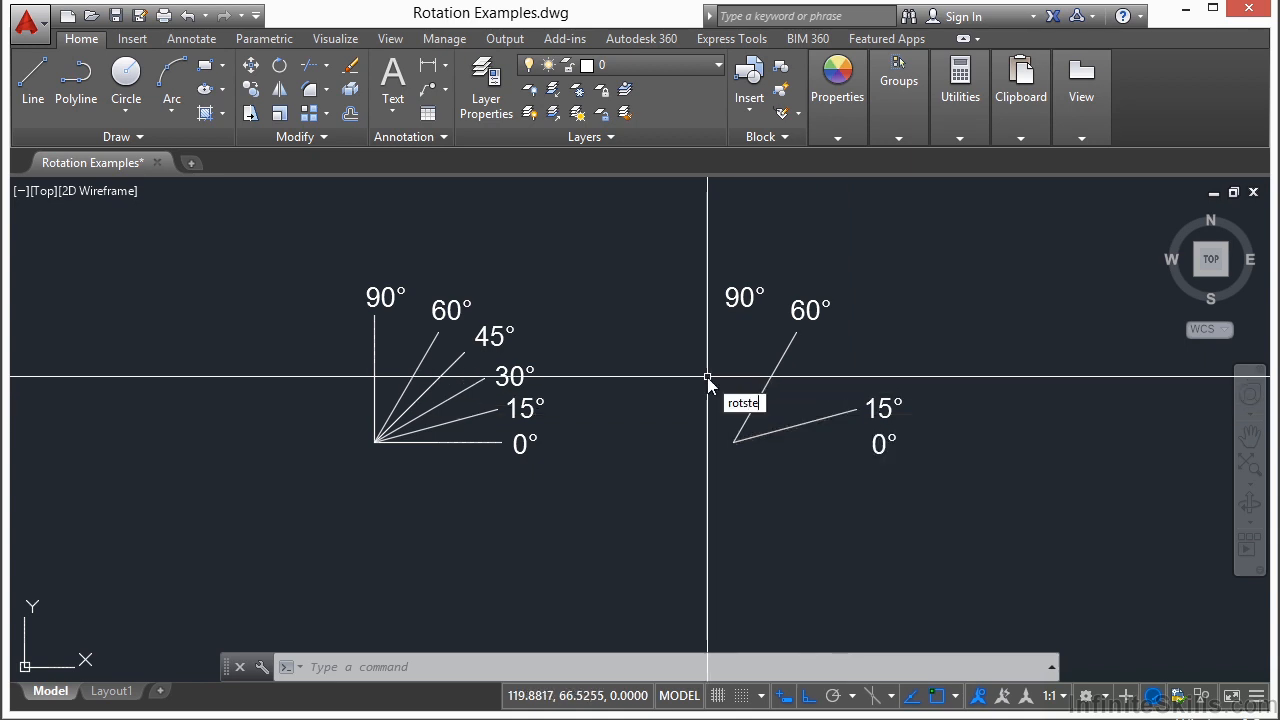
pyautogui.press('Down')
pyautogui.press('Return')
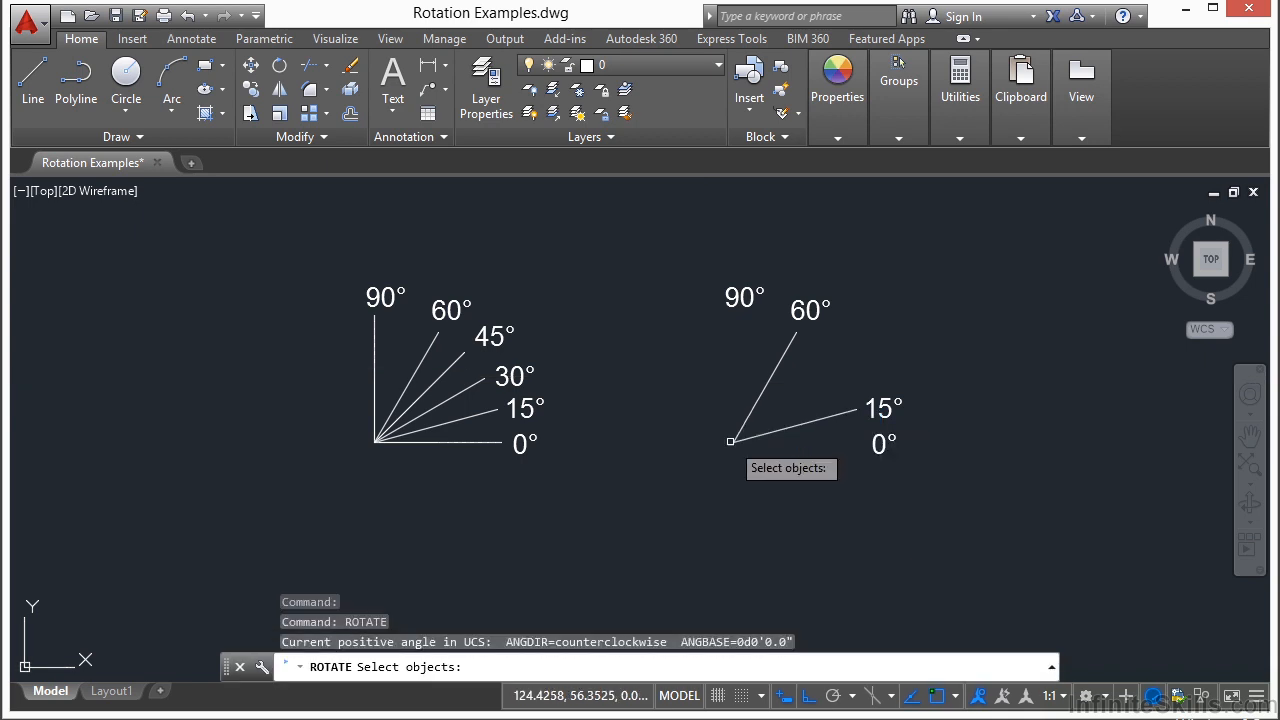
pyautogui.press('Escape')
pyautogui.write('ro')
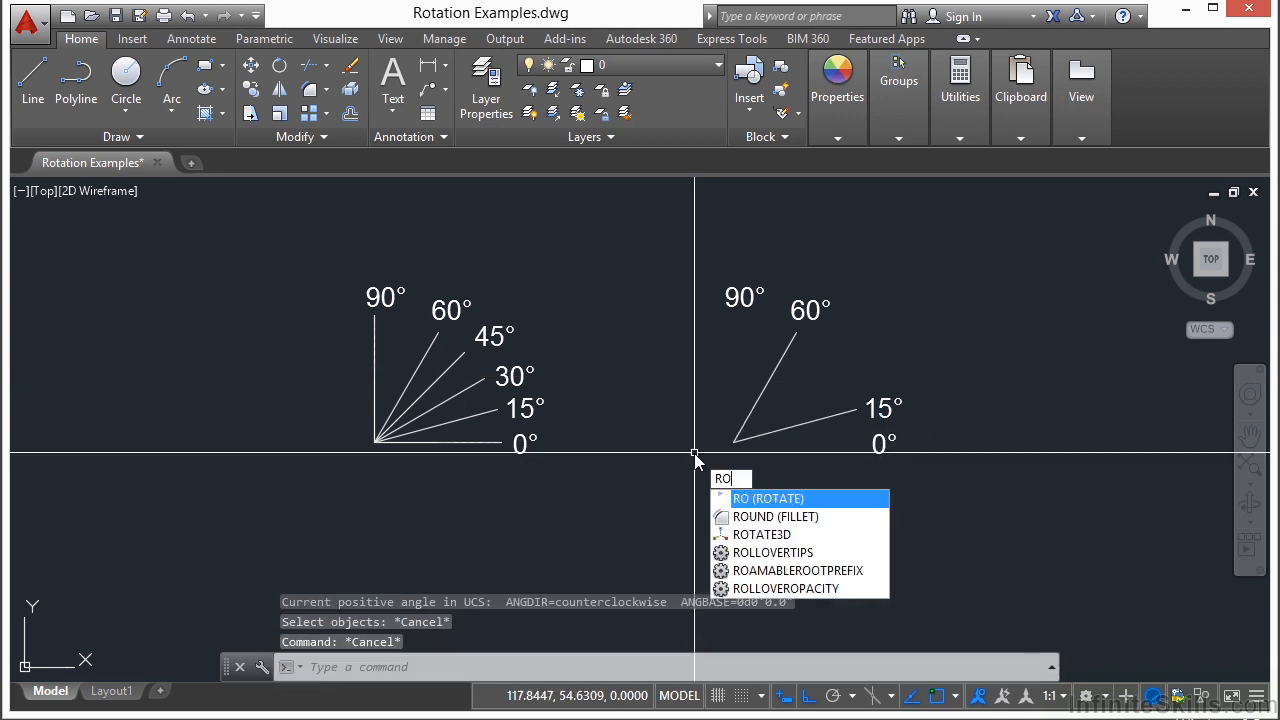
pyautogui.press('Escape')
pyautogui.write('r')
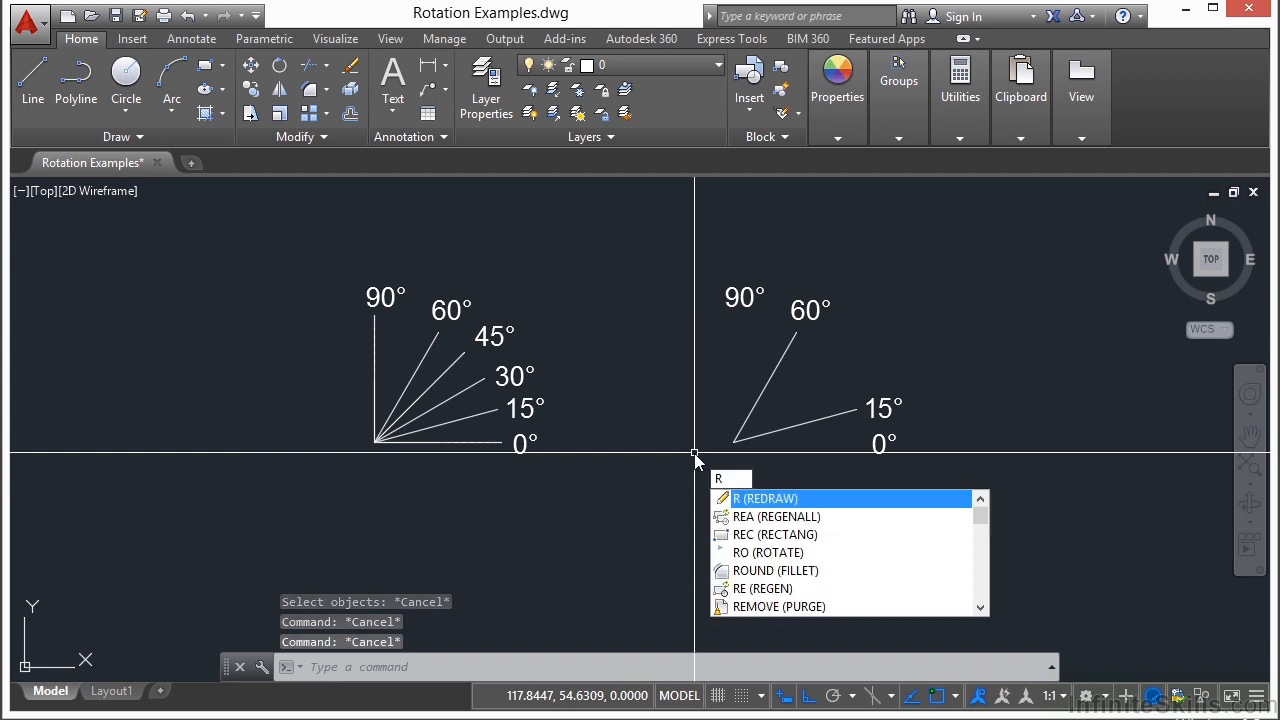
pyautogui.press('Return')
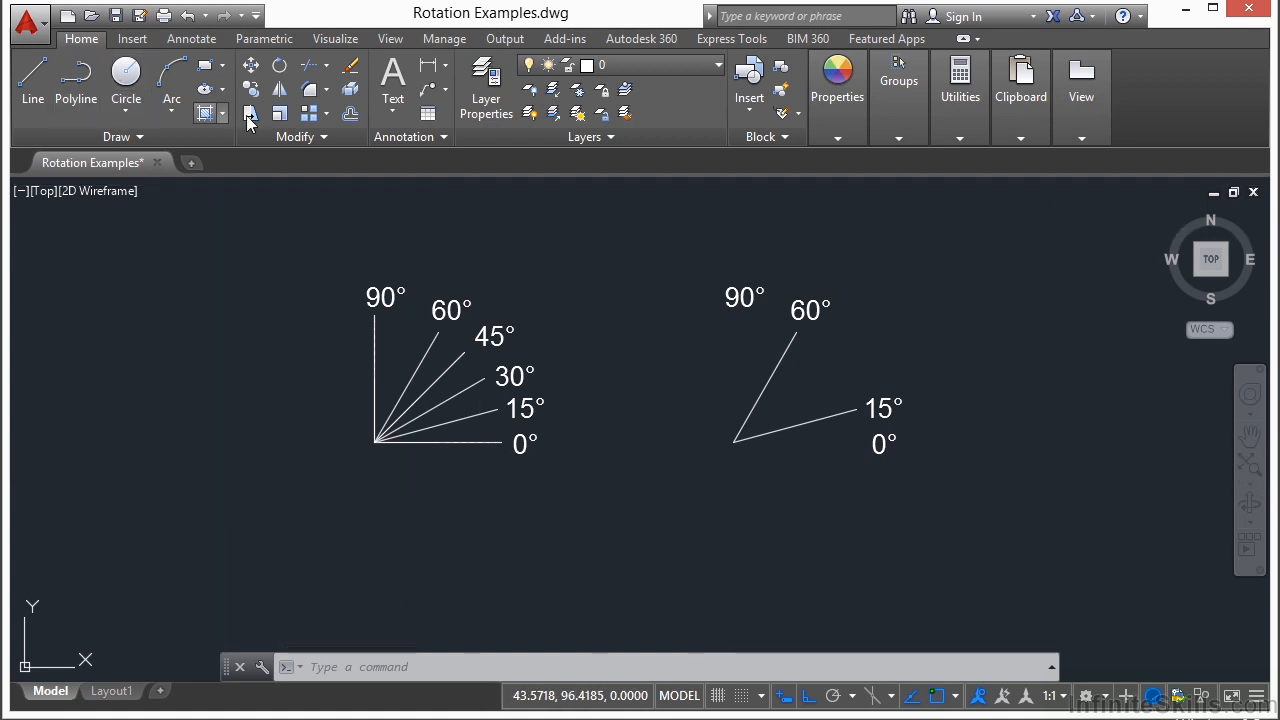
pyautogui.click(281, 66)
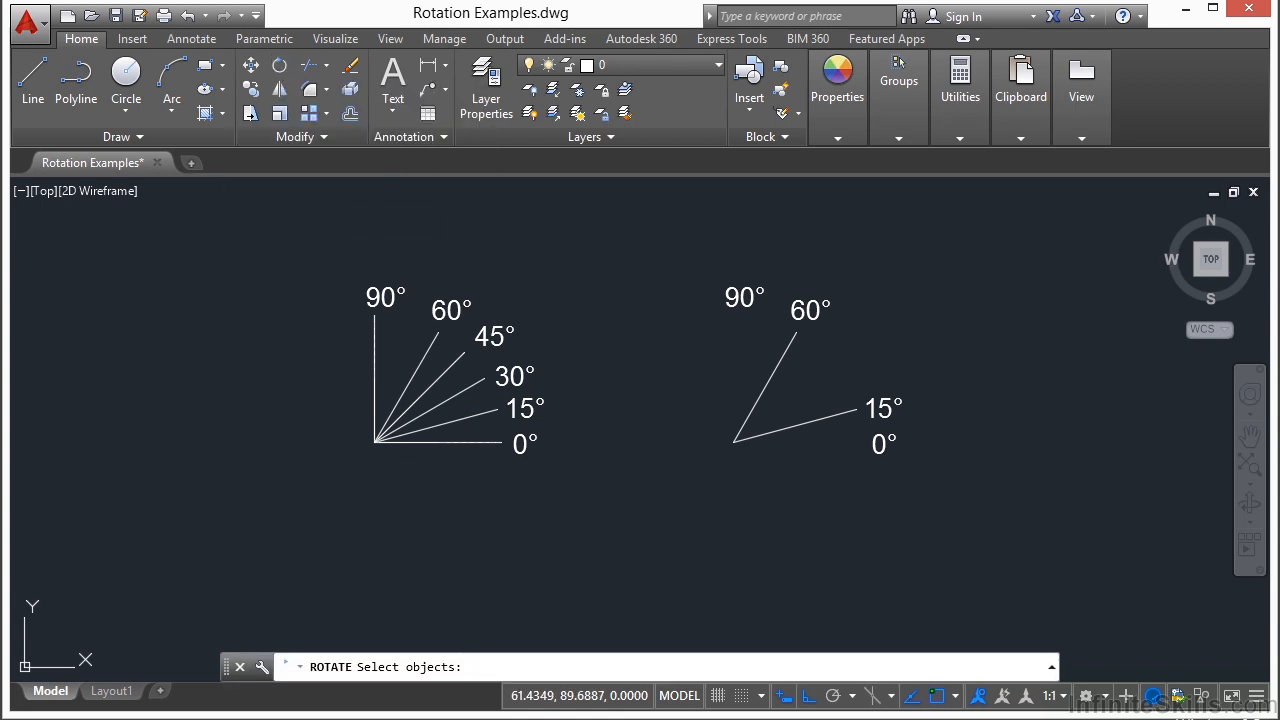
pyautogui.press('Escape')
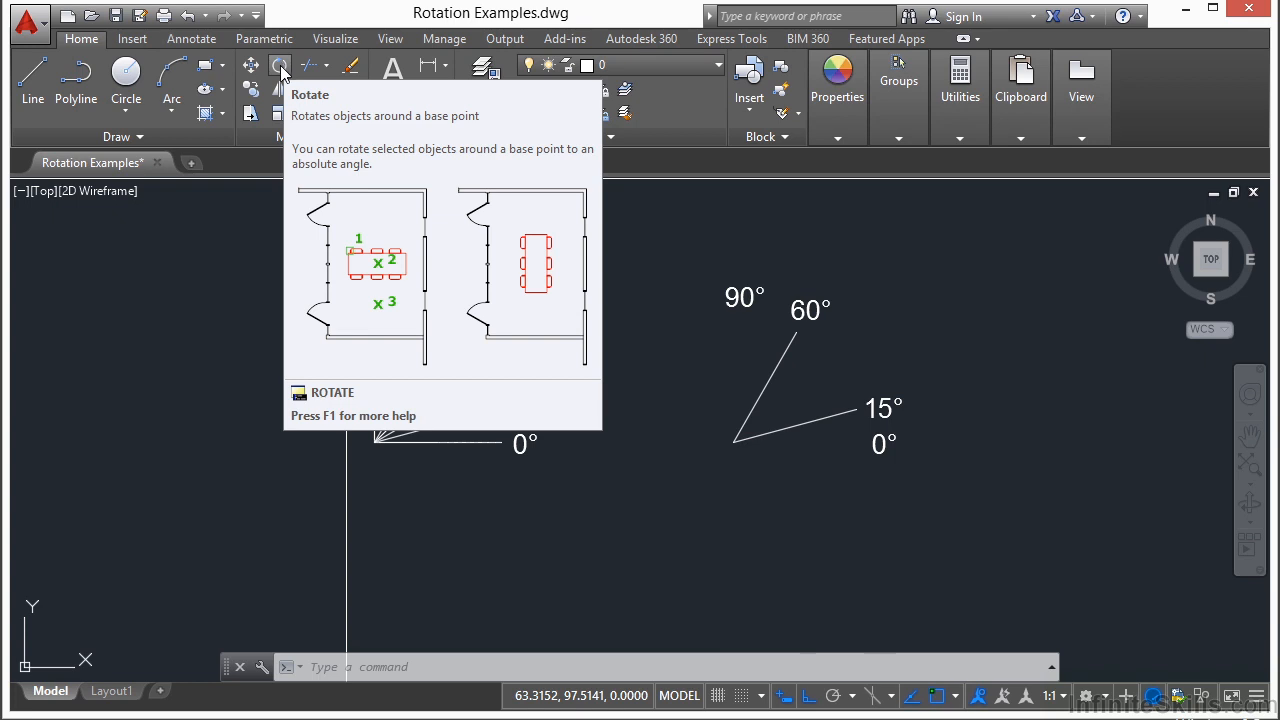
# - Rotate the 60° and 15° lines of the two-line figure by 45° about their shared vertex with Ortho off, and undo the rotation
pyautogui.write('ro')
pyautogui.press('Return')
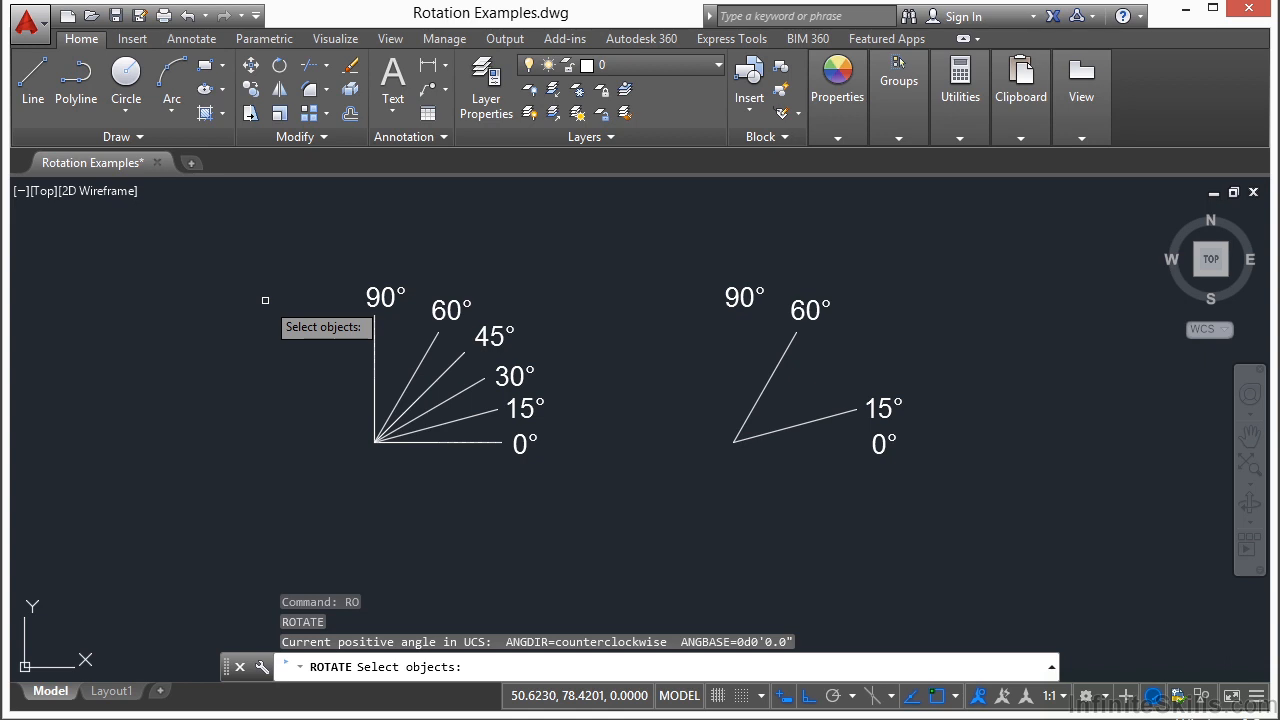
pyautogui.click(757, 403)
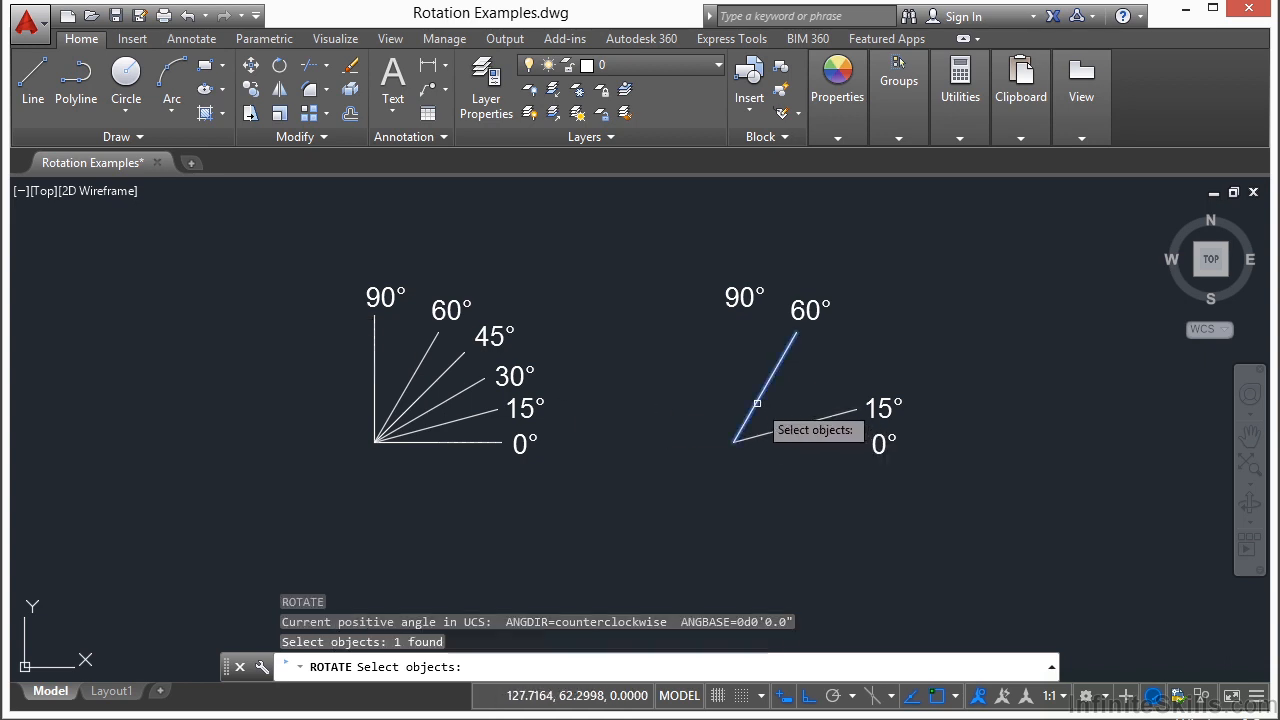
pyautogui.click(799, 424)
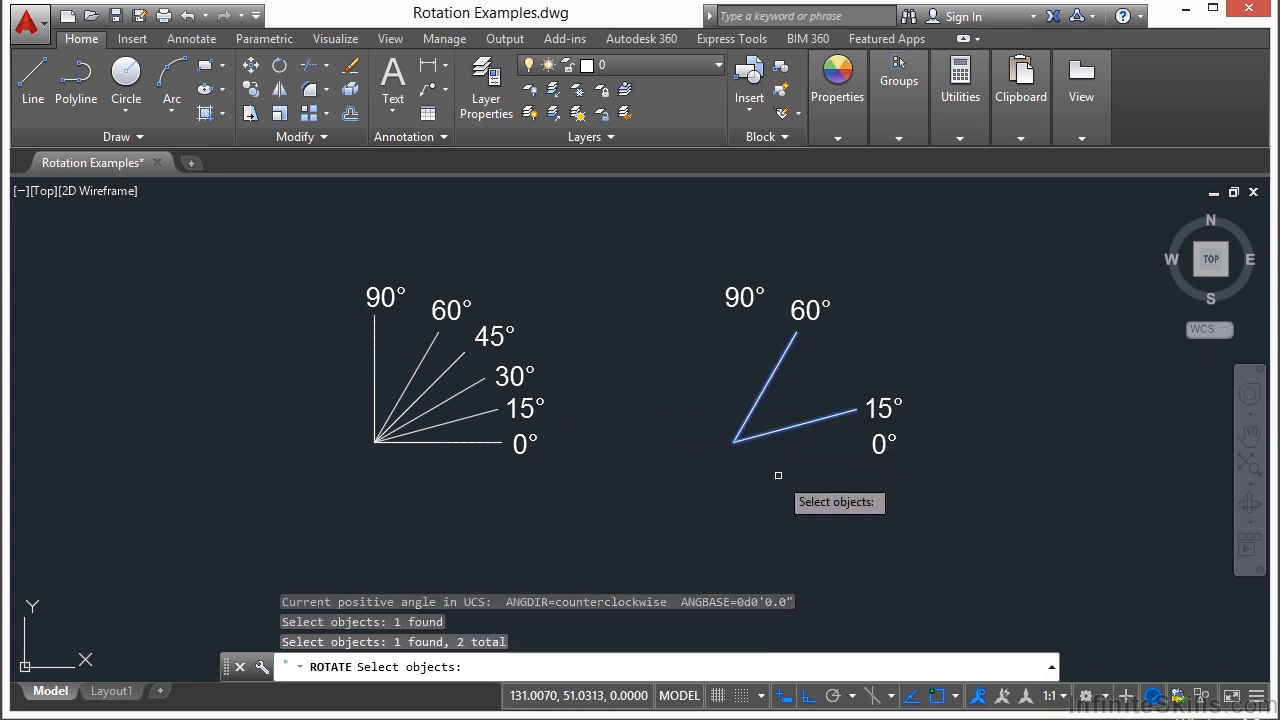
pyautogui.press('Return')
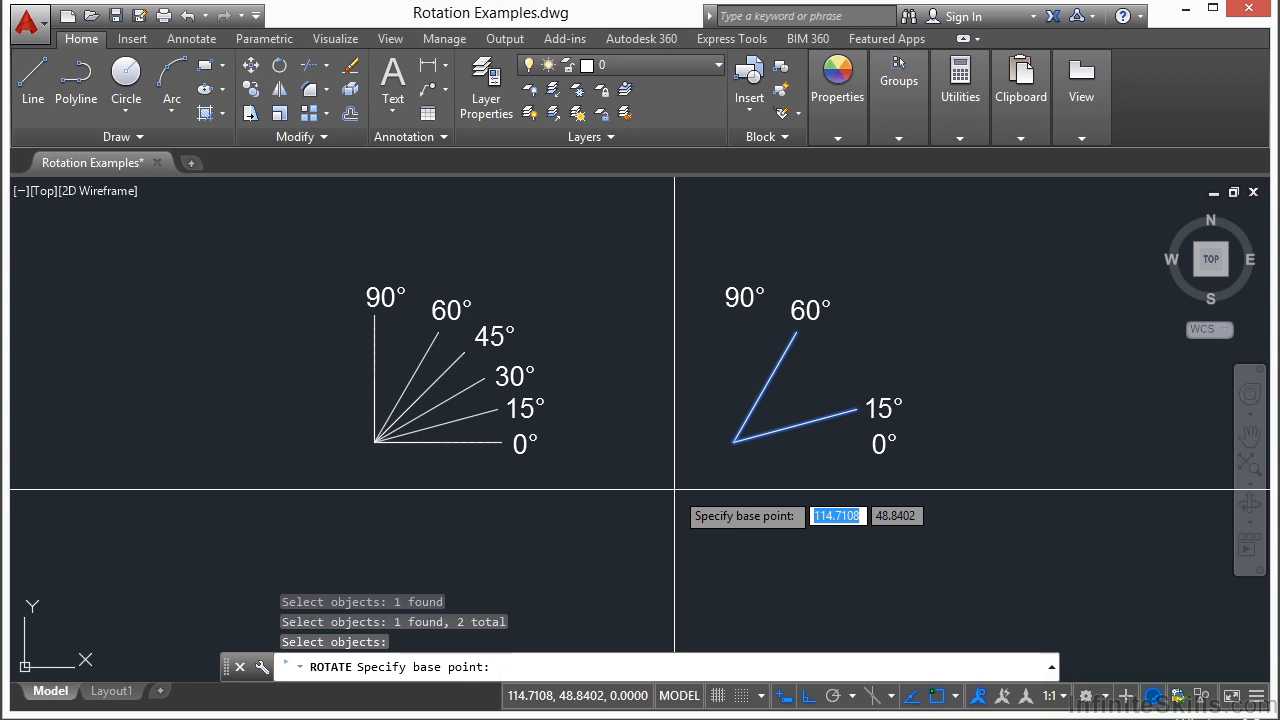
pyautogui.click(733, 441)
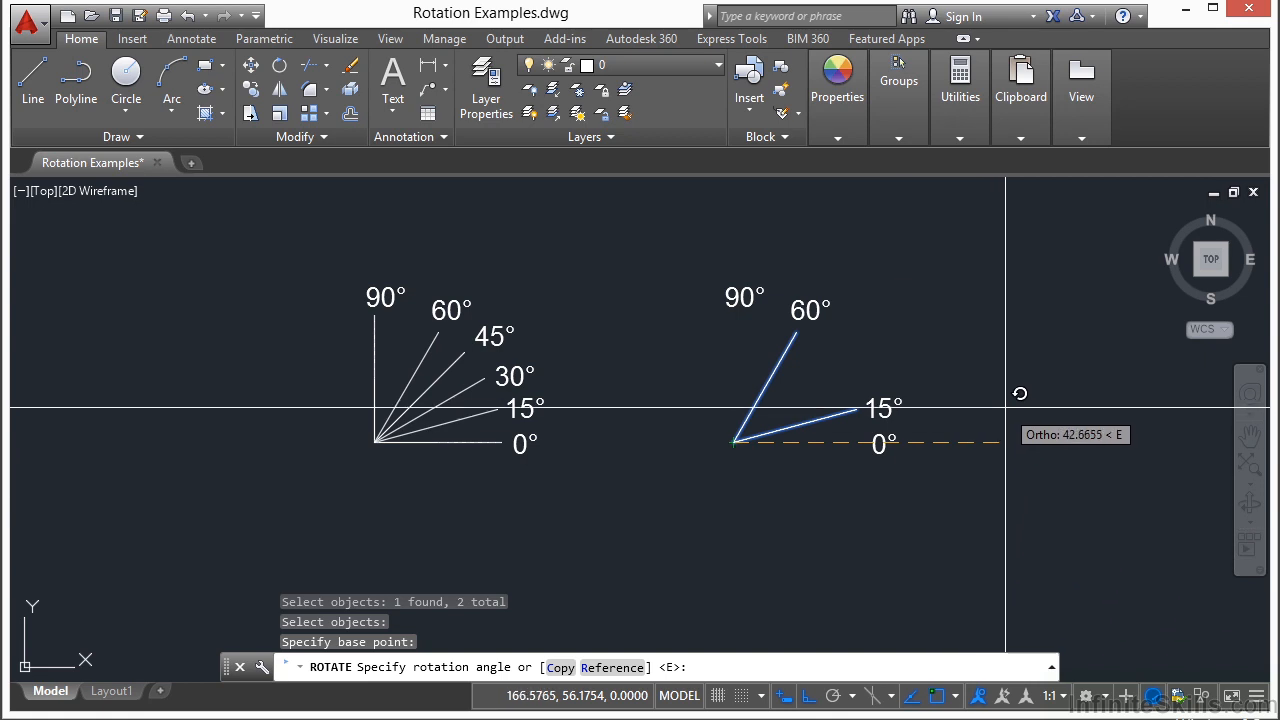
pyautogui.press('F8')
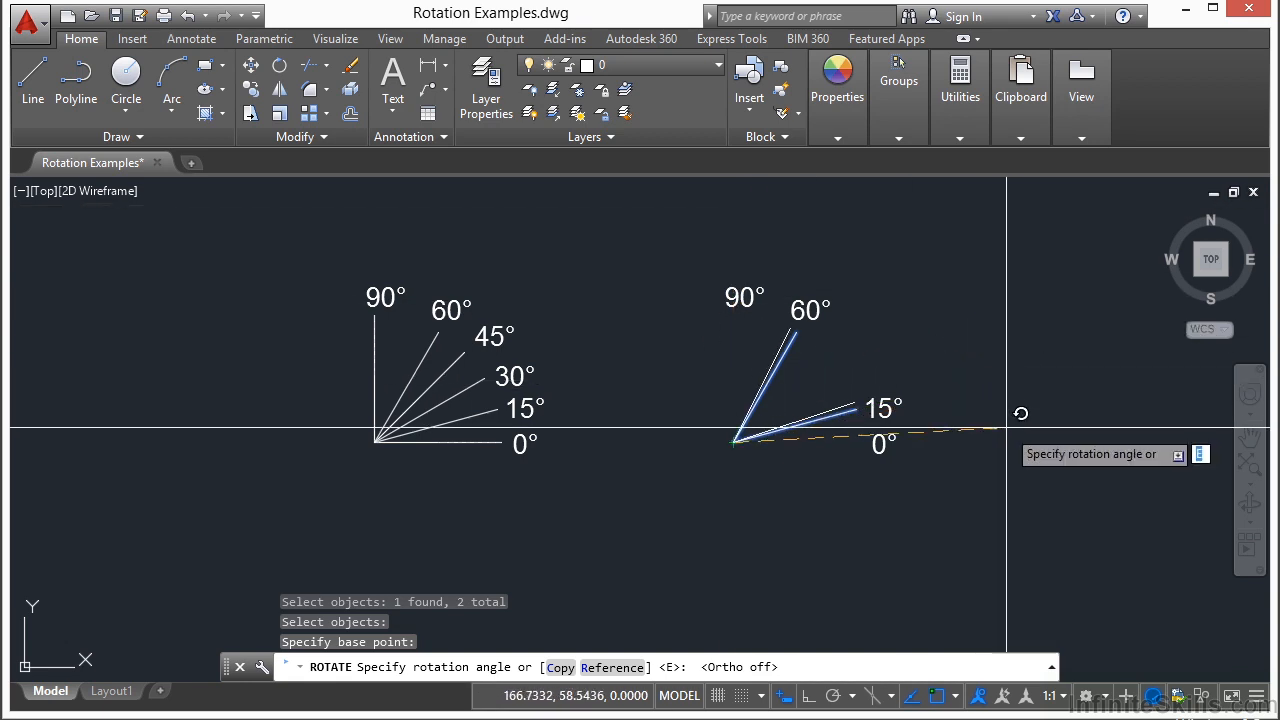
pyautogui.write('45')
pyautogui.press('Return')
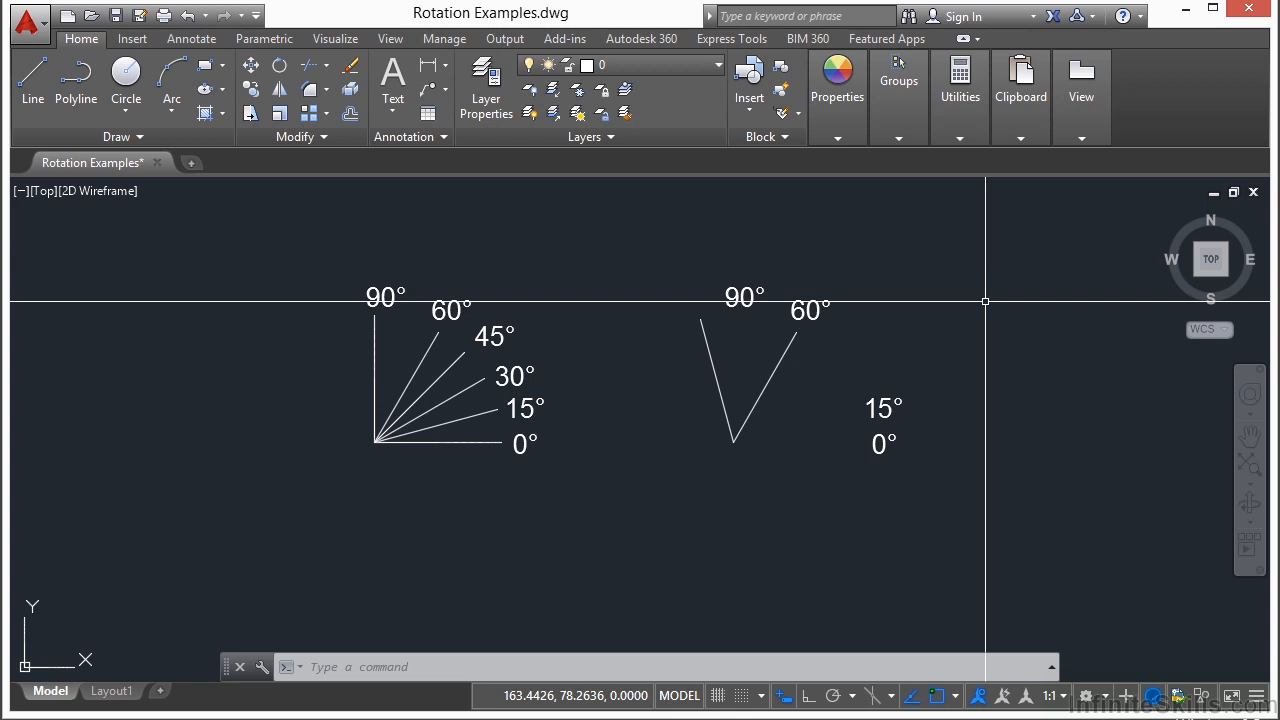
pyautogui.hotkey('ctrl', 'z')
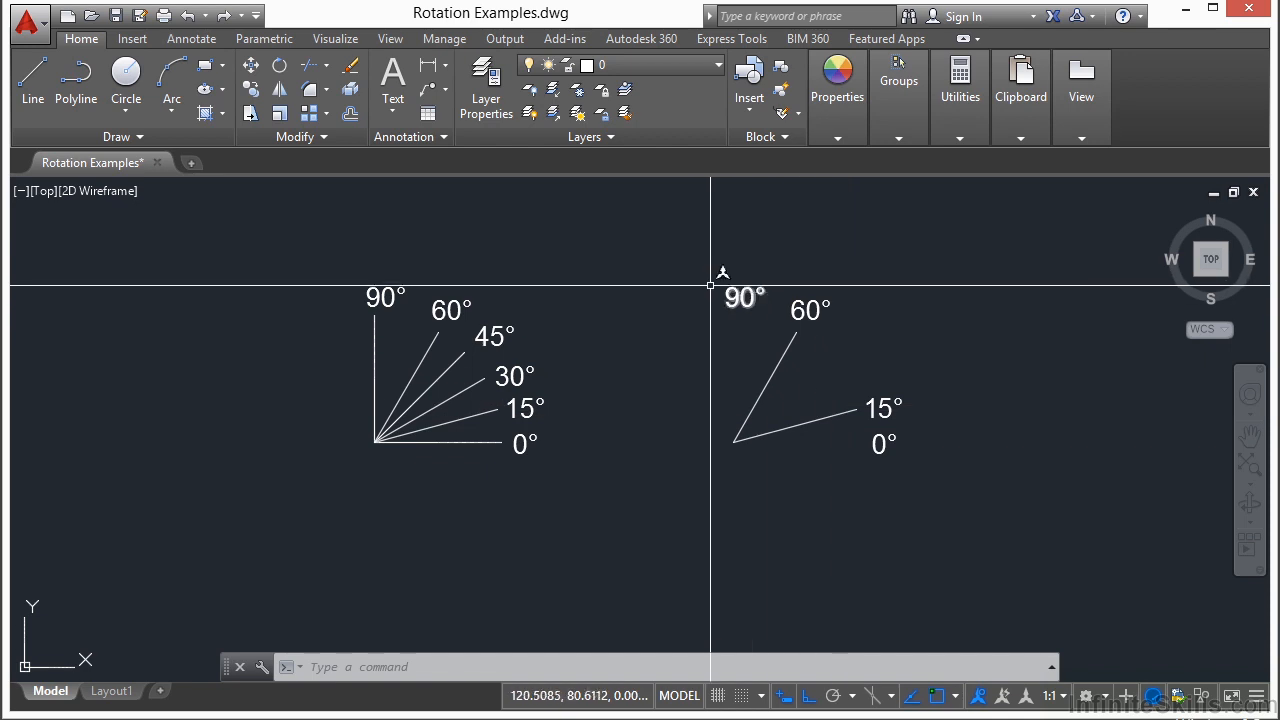
# - Rotate only the 15° line of the two-line figure by 75° about the shared vertex with Ortho off, and undo the rotation
pyautogui.write('RO')
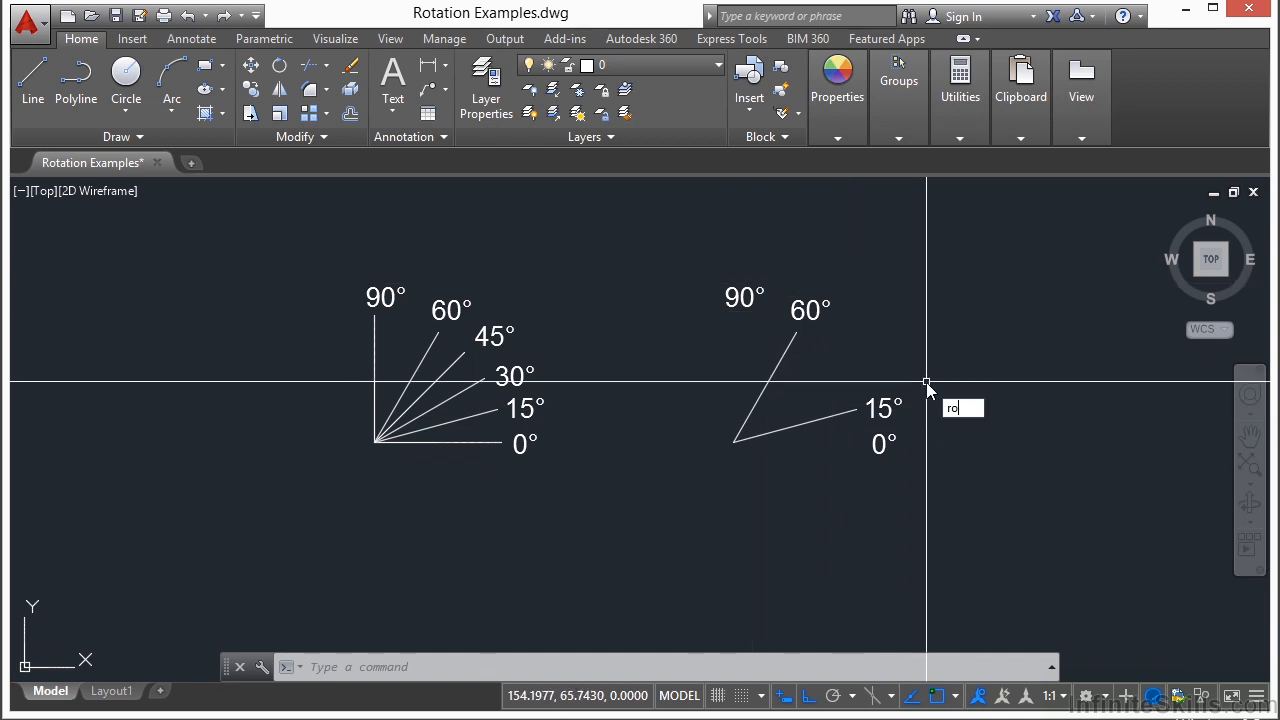
pyautogui.press('Return')
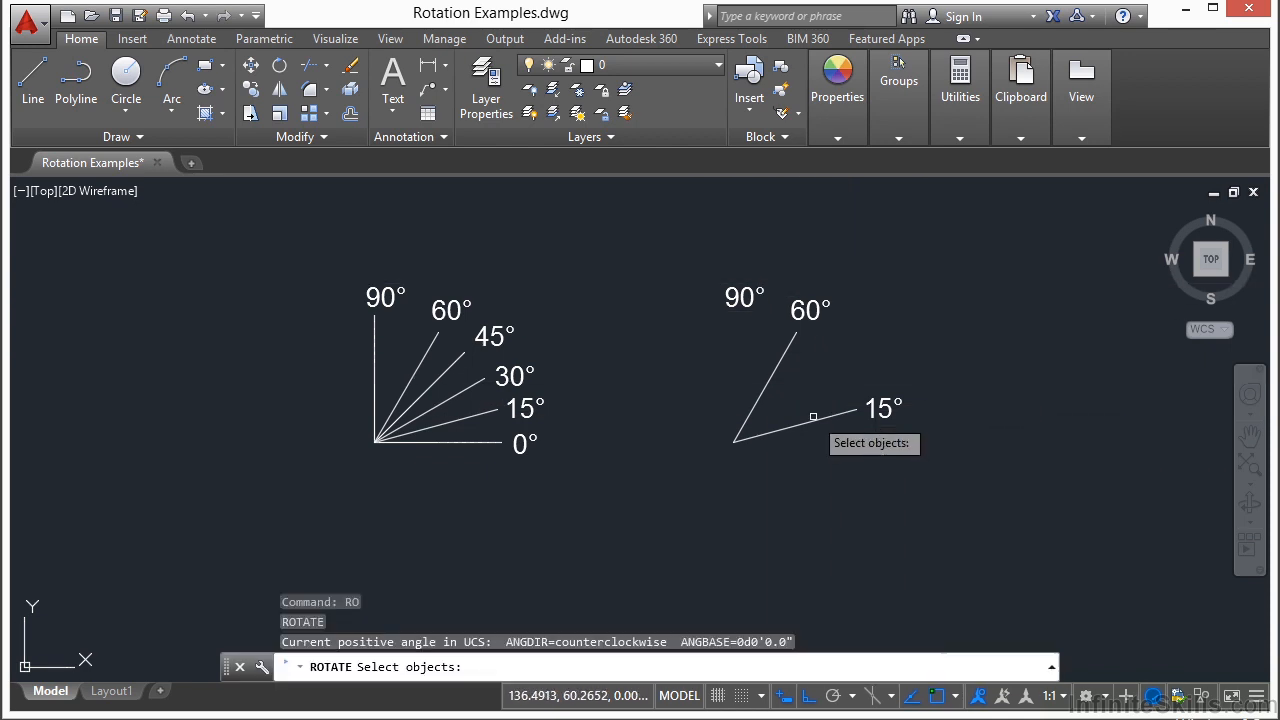
pyautogui.click(813, 418)
pyautogui.click(794, 462)
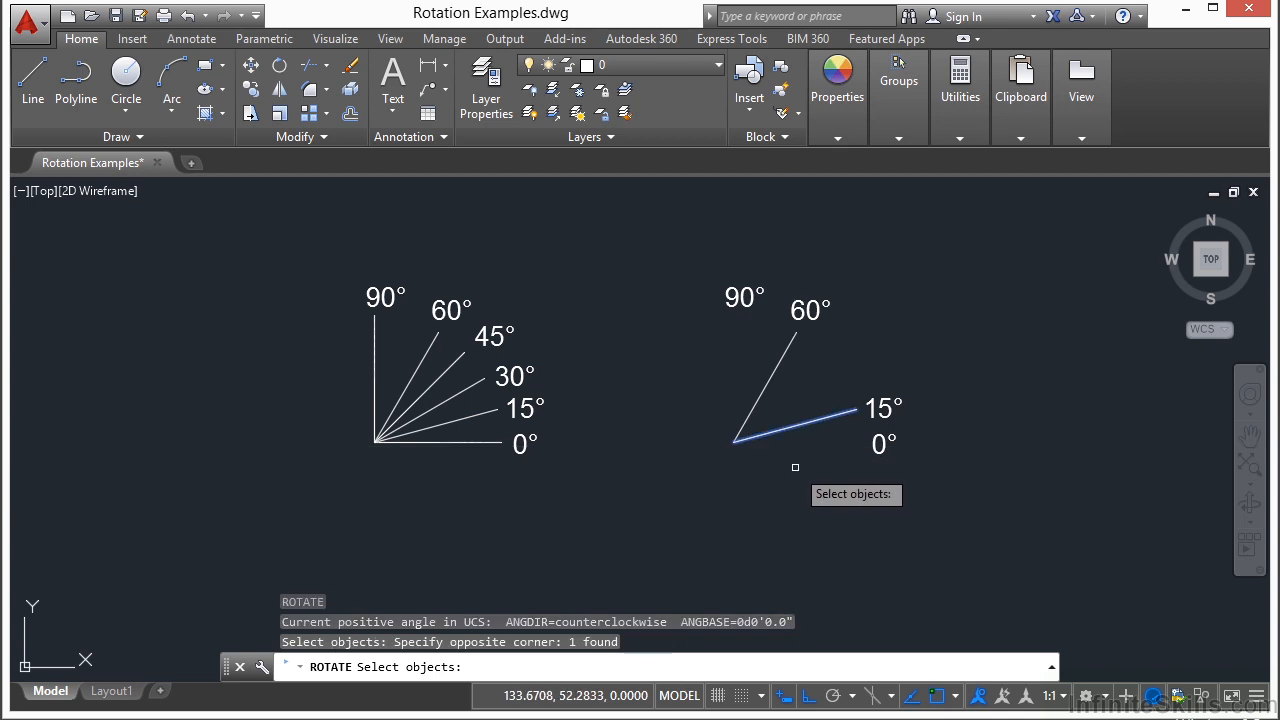
pyautogui.press('Return')
pyautogui.click(734, 441)
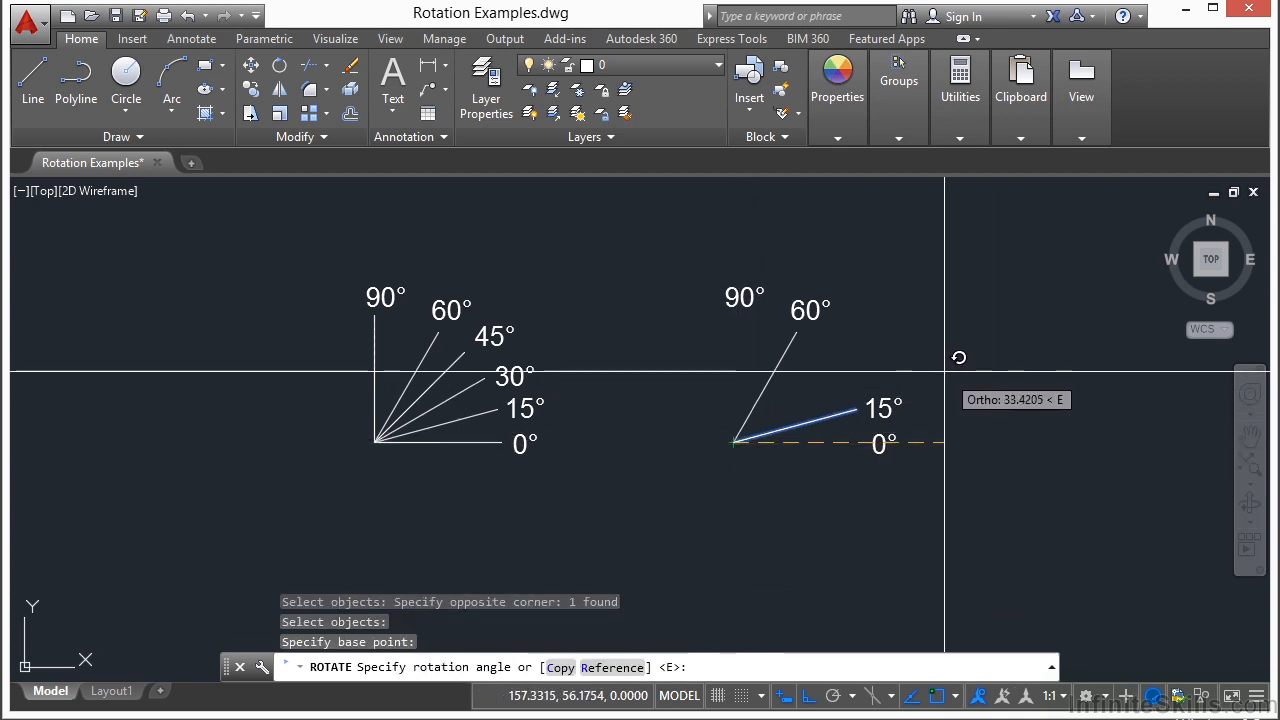
pyautogui.click(808, 695)
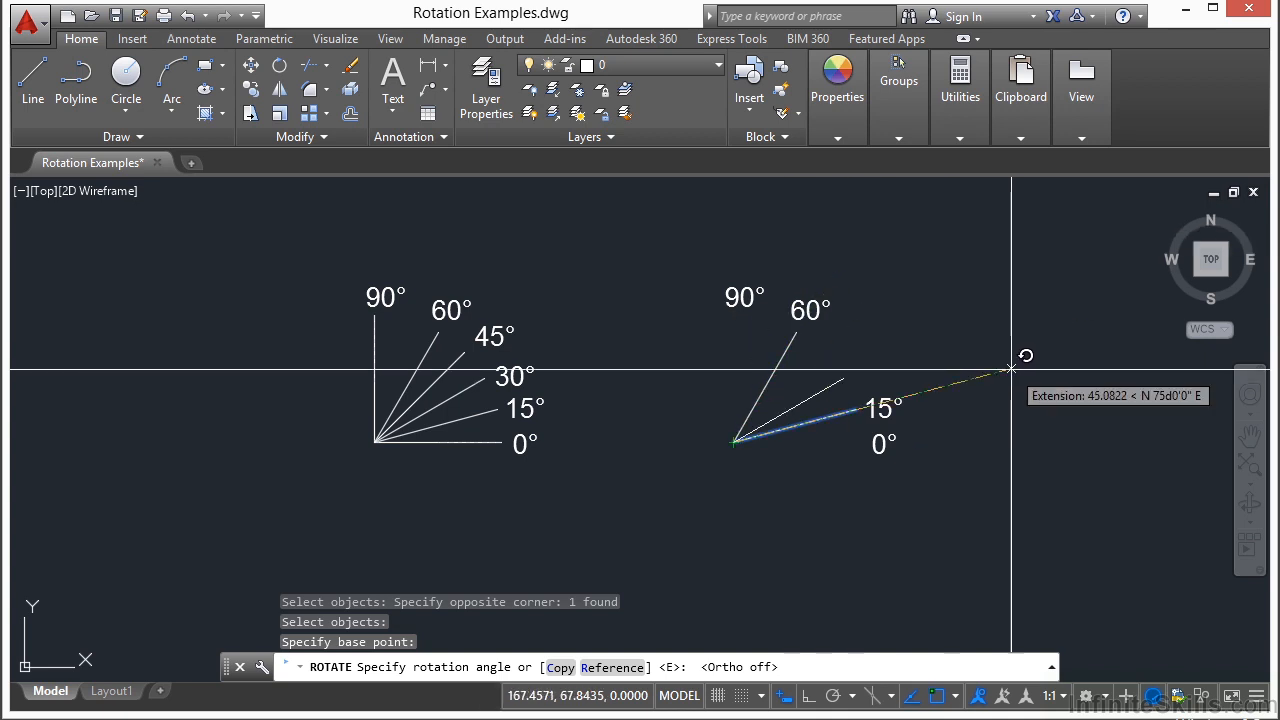
pyautogui.press('Return')
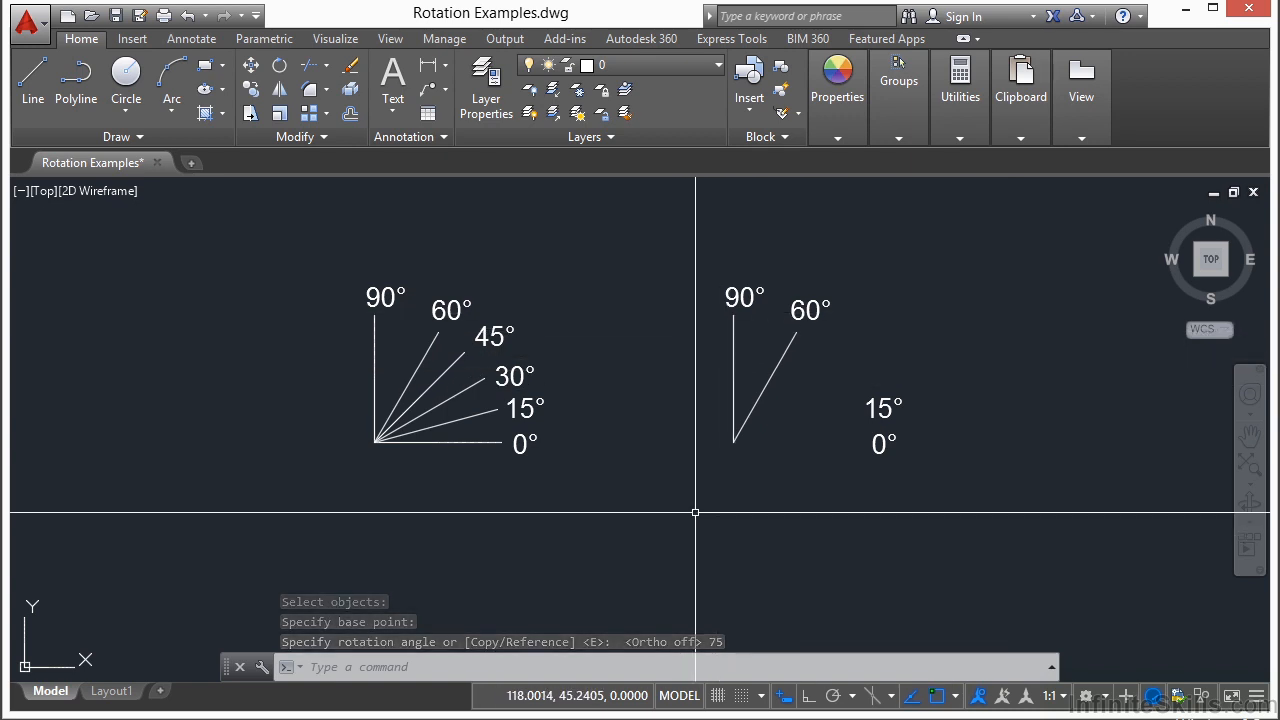
pyautogui.hotkey('ctrl', 'z')
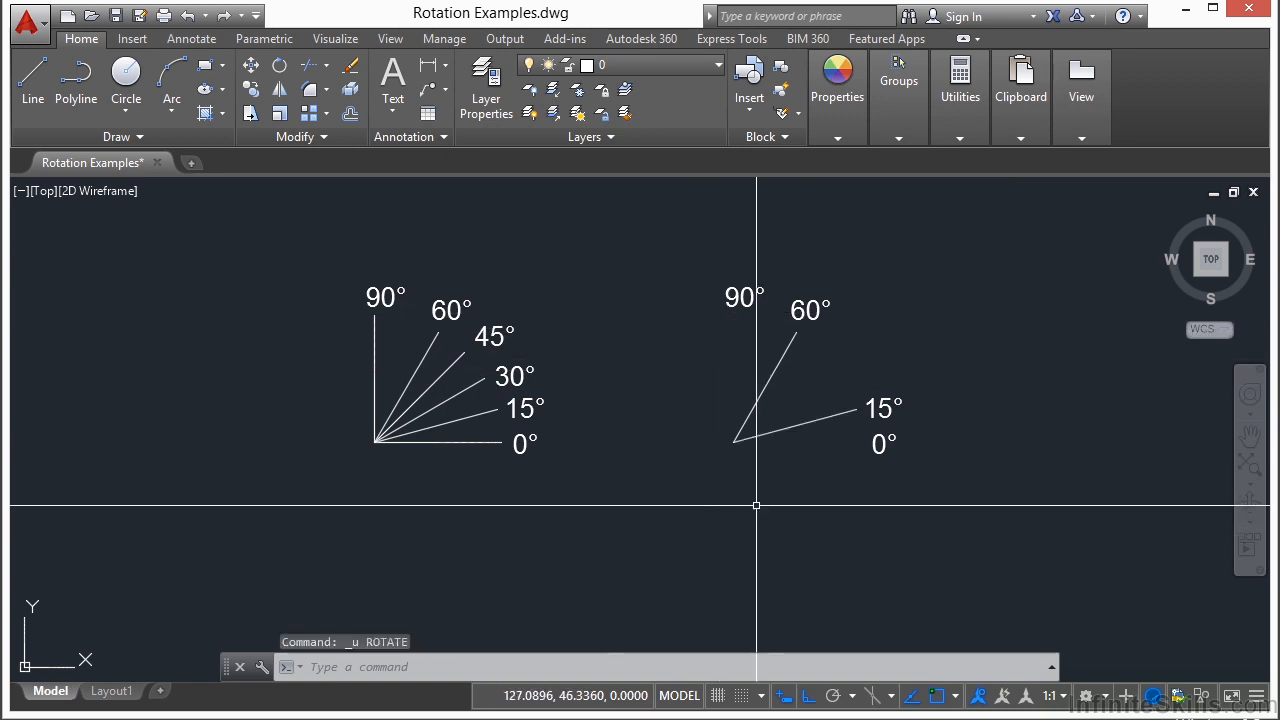
# - Rotate the two-line figure's 15° line to vertical about the shared vertex, using the Reference option along the line itself and Ortho for the new angle
pyautogui.click(809, 695)
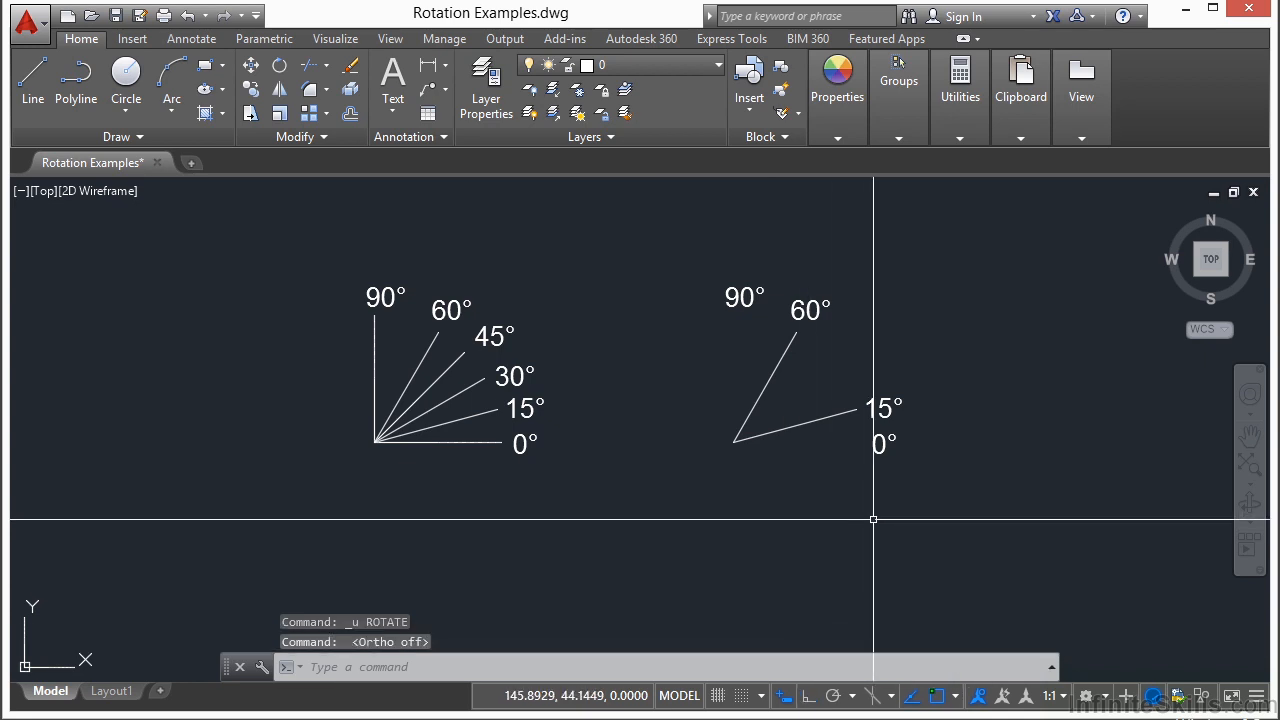
pyautogui.write('ro')
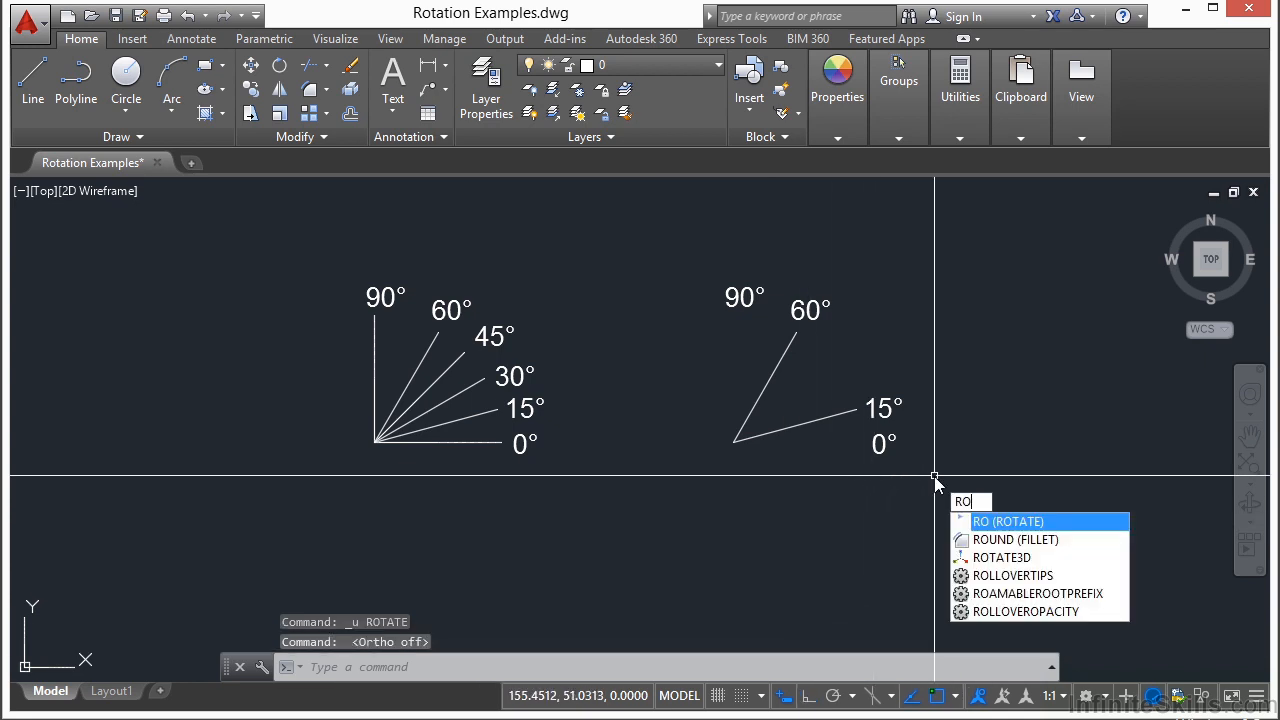
pyautogui.press('Return')
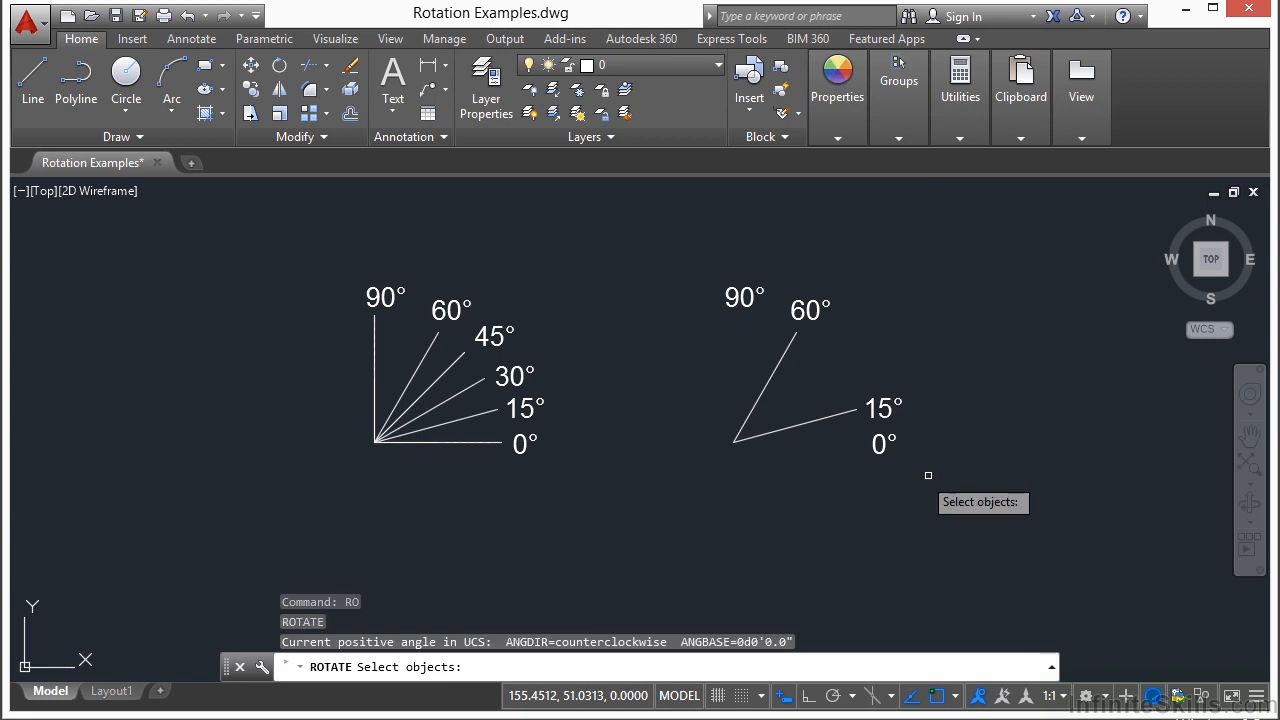
pyautogui.click(780, 430)
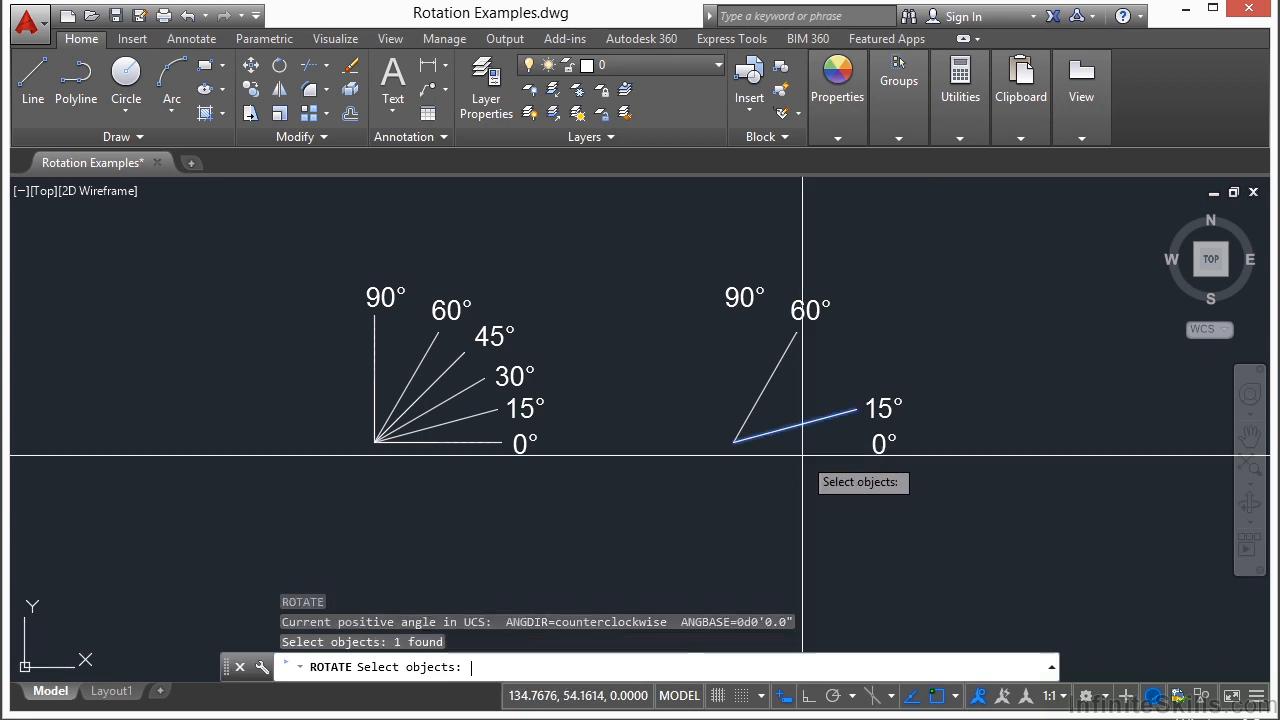
pyautogui.press('Return')
pyautogui.click(734, 441)
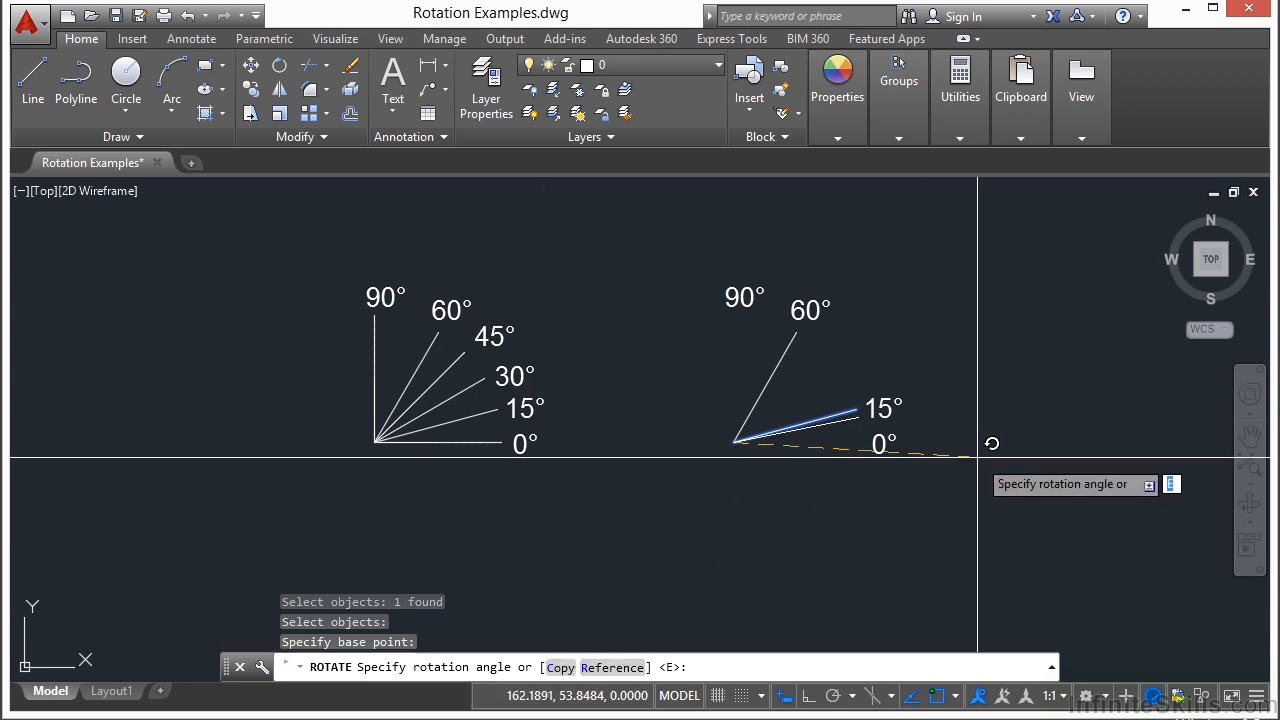
pyautogui.press('Return')
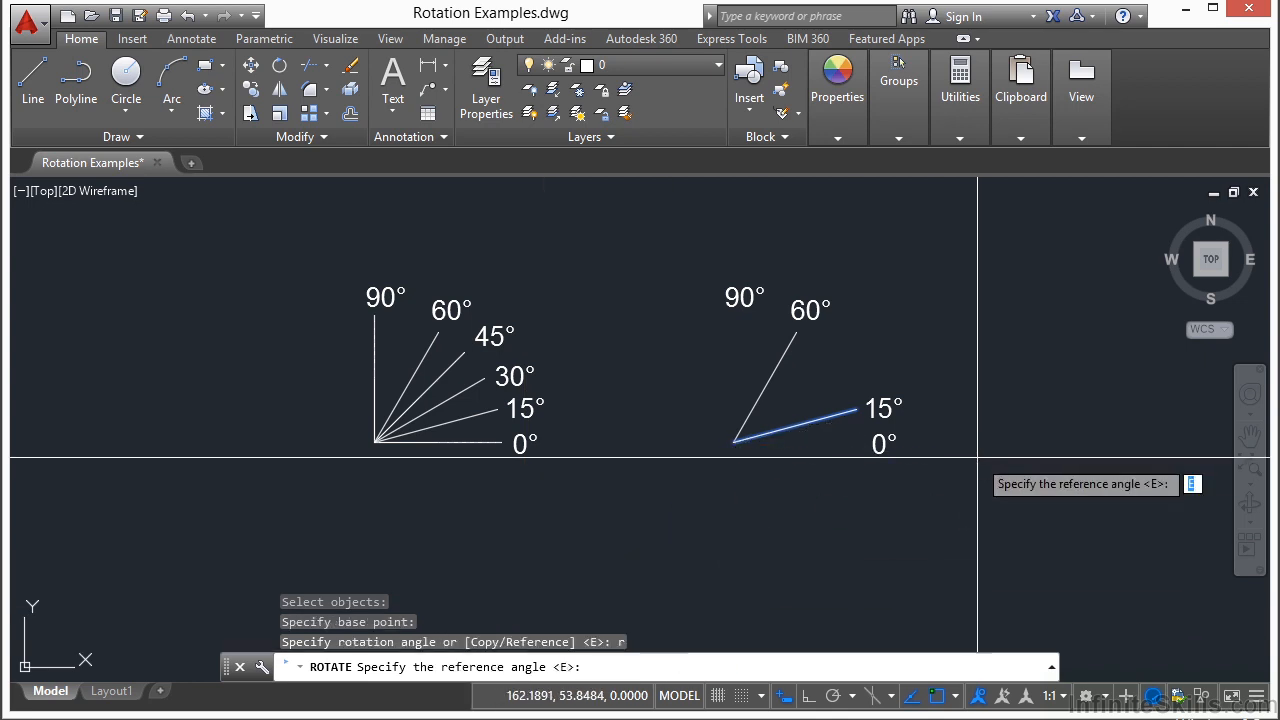
pyautogui.click(734, 441)
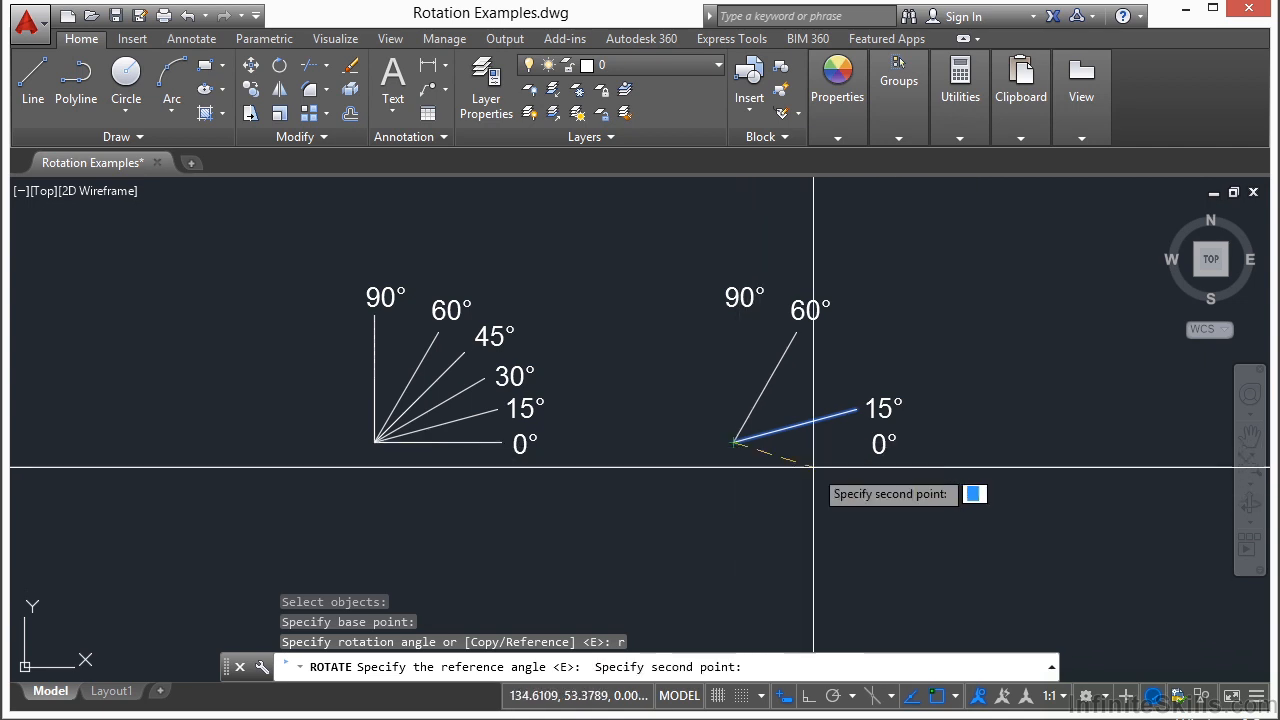
pyautogui.click(856, 409)
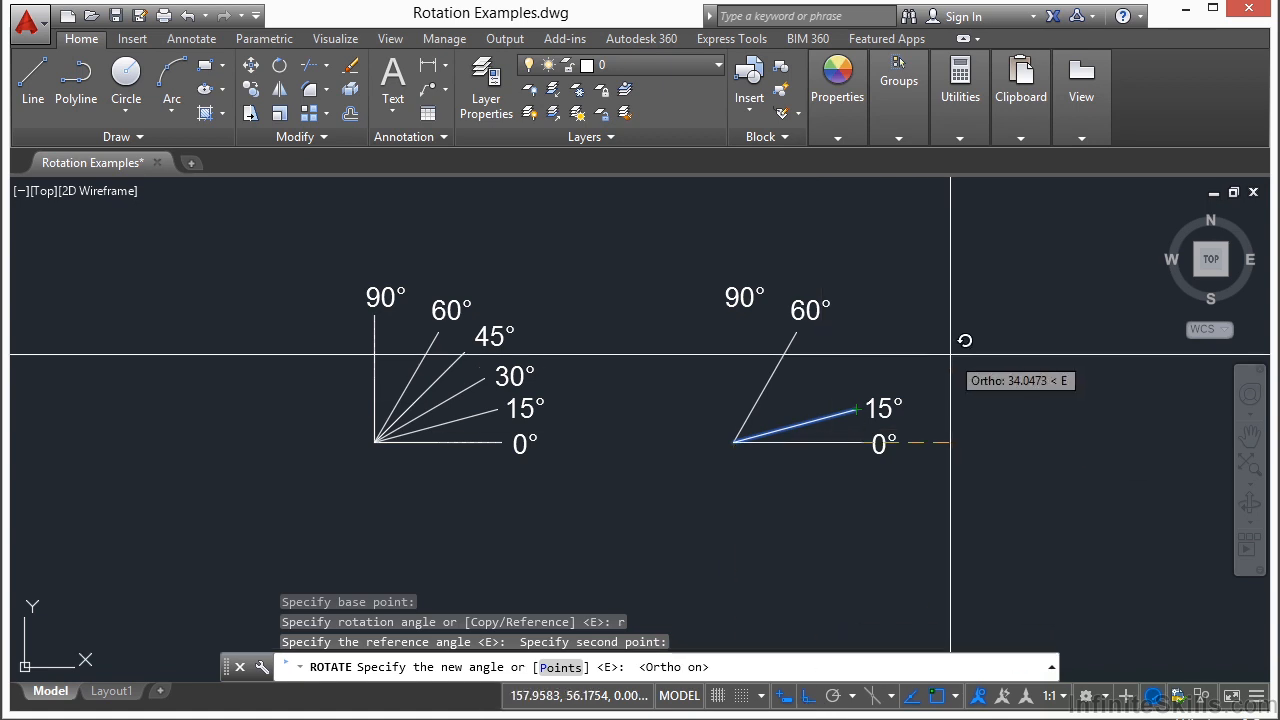
pyautogui.click(760, 216)
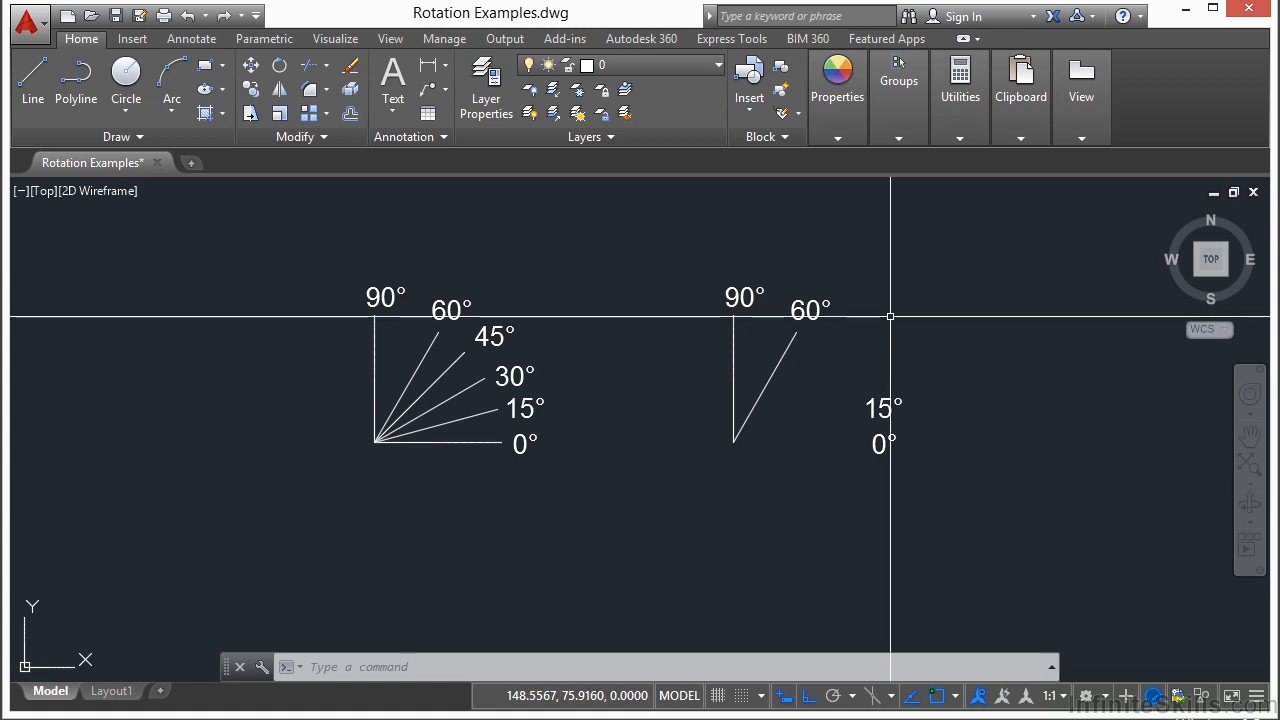
# - Rotate a copy of the two-line figure's vertical line to the 0° position about the shared vertex, using Reference along the line and Ortho for the angle
pyautogui.write('o')
pyautogui.press('Return')
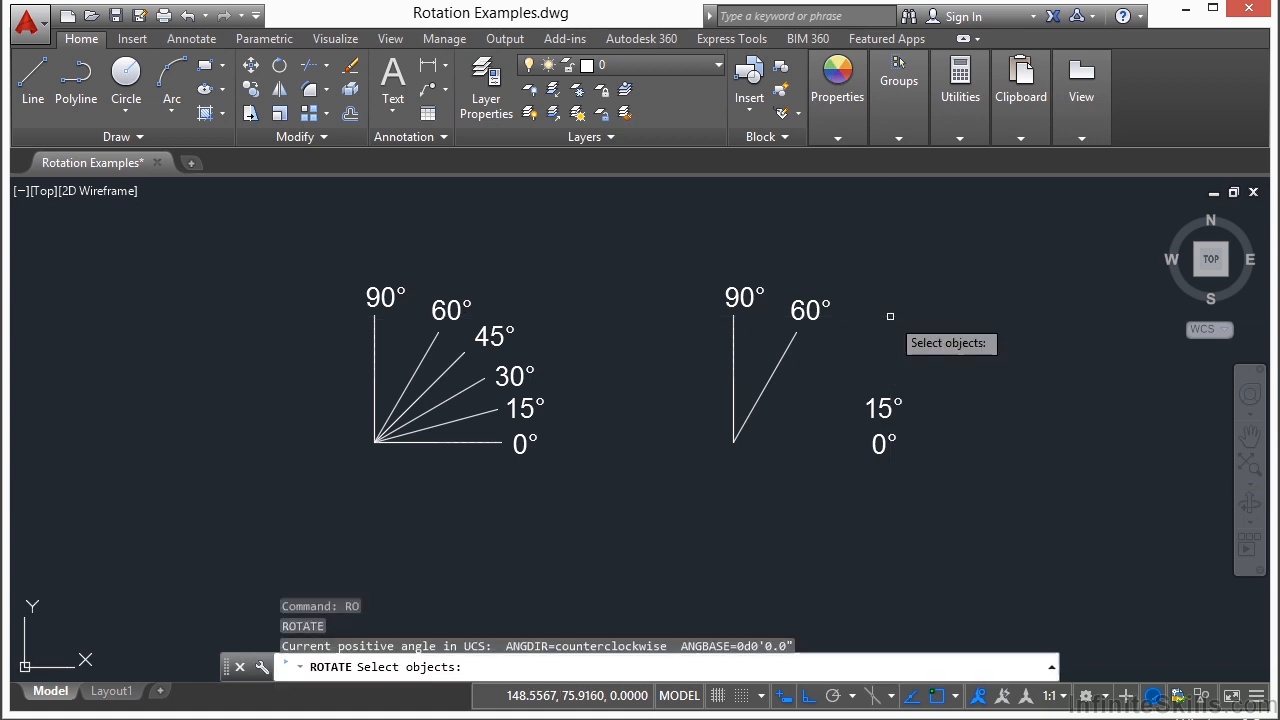
pyautogui.click(731, 367)
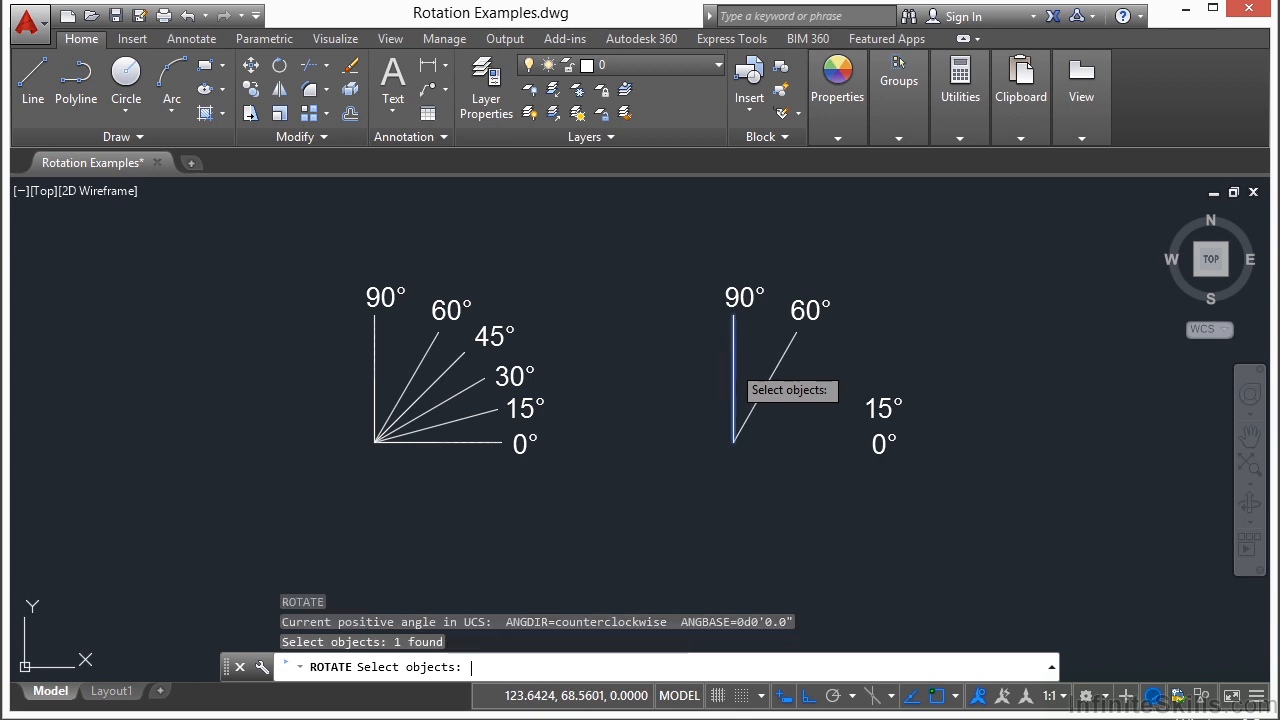
pyautogui.press('Return')
pyautogui.click(733, 440)
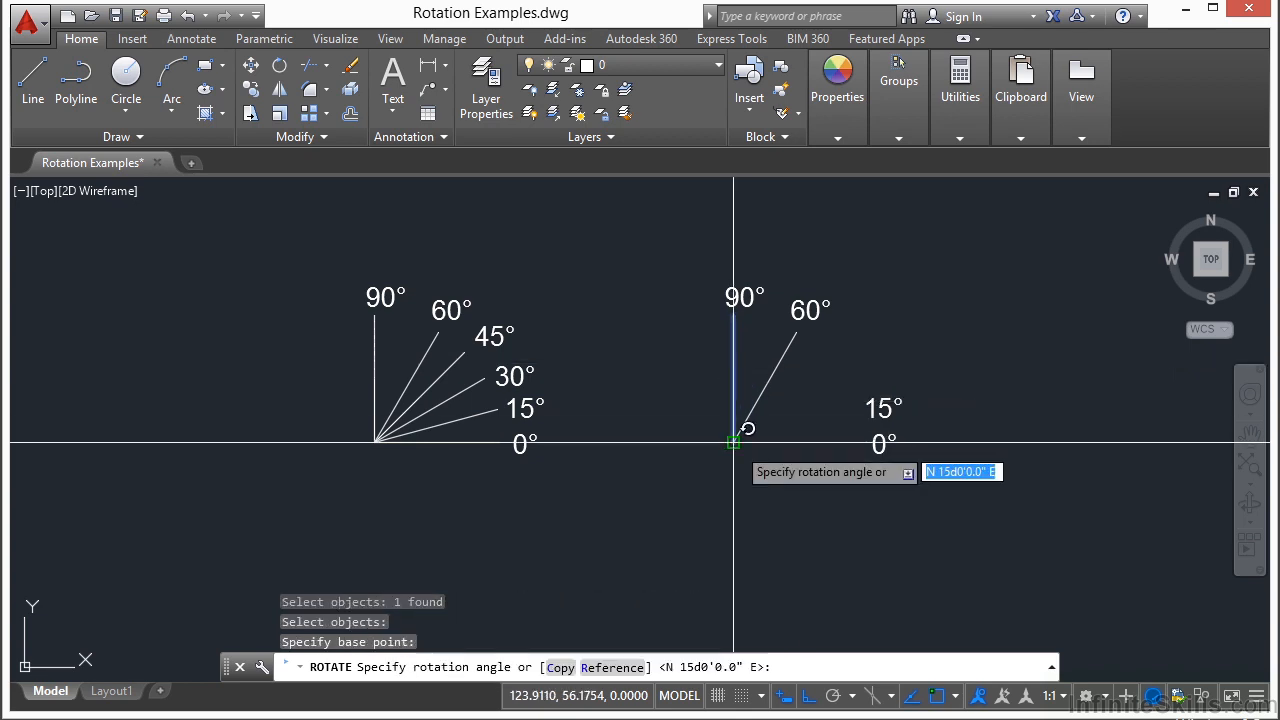
pyautogui.click(806, 697)
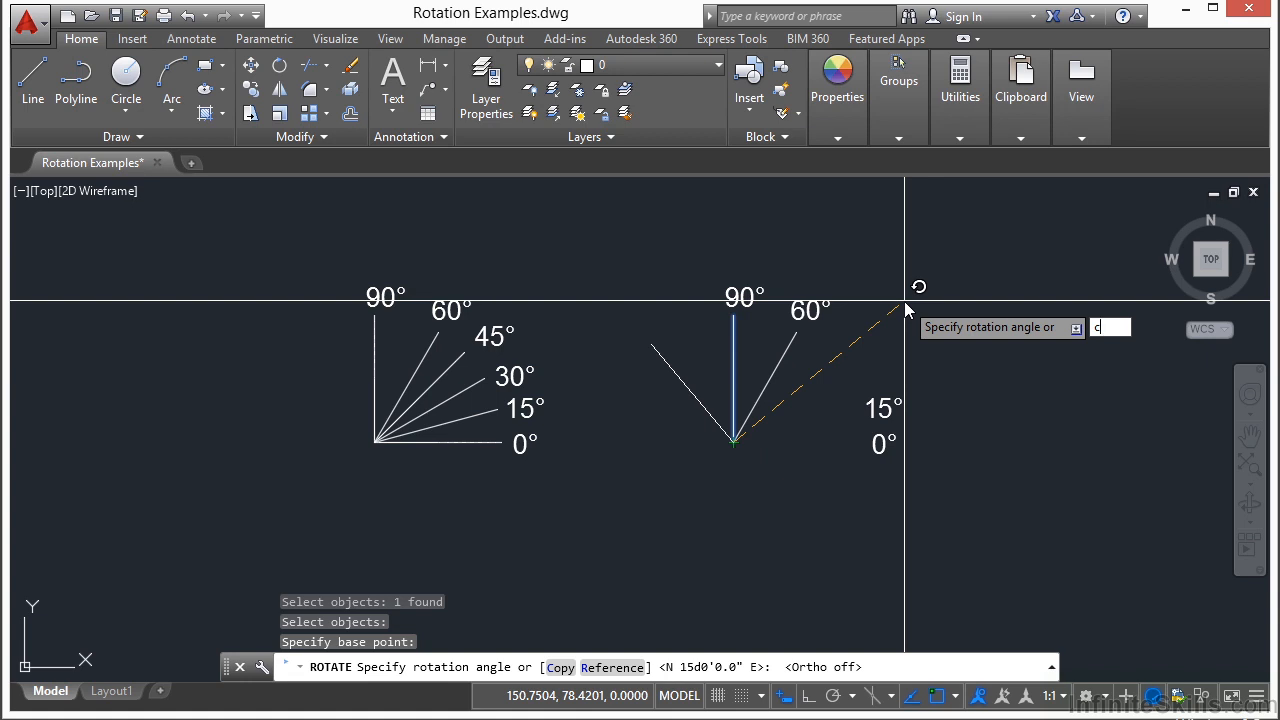
pyautogui.press('Return')
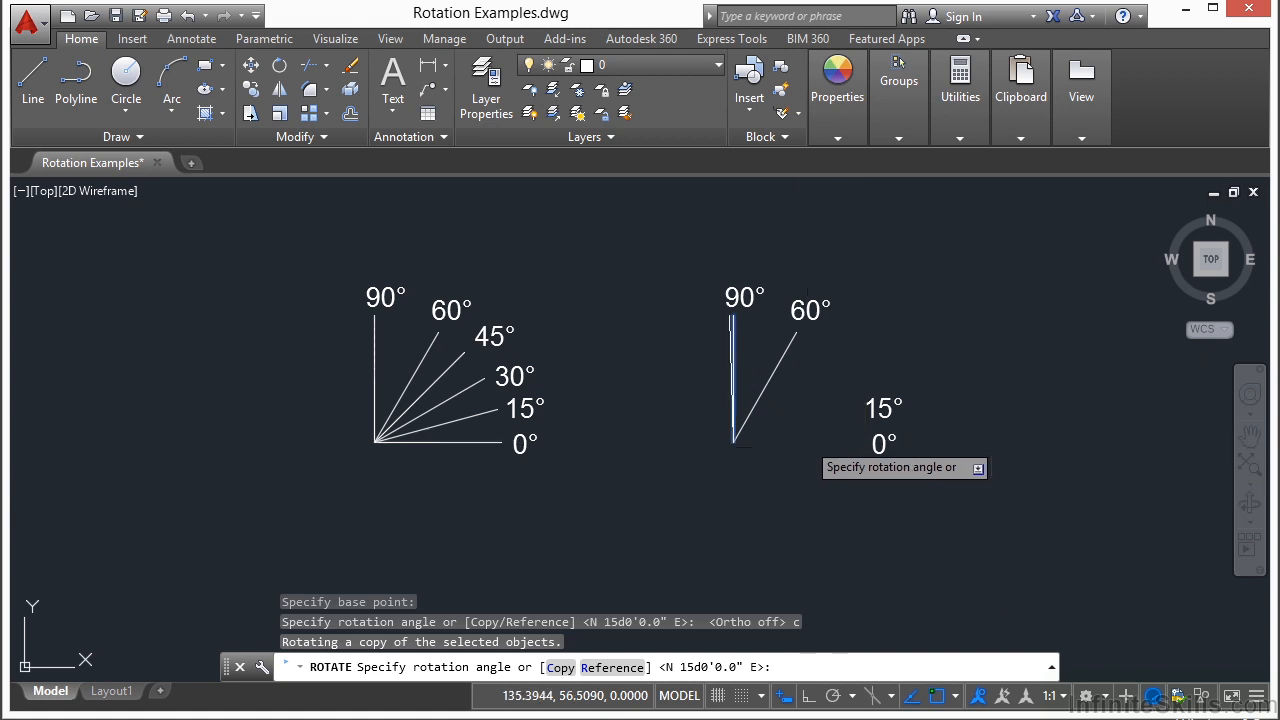
pyautogui.press('Return')
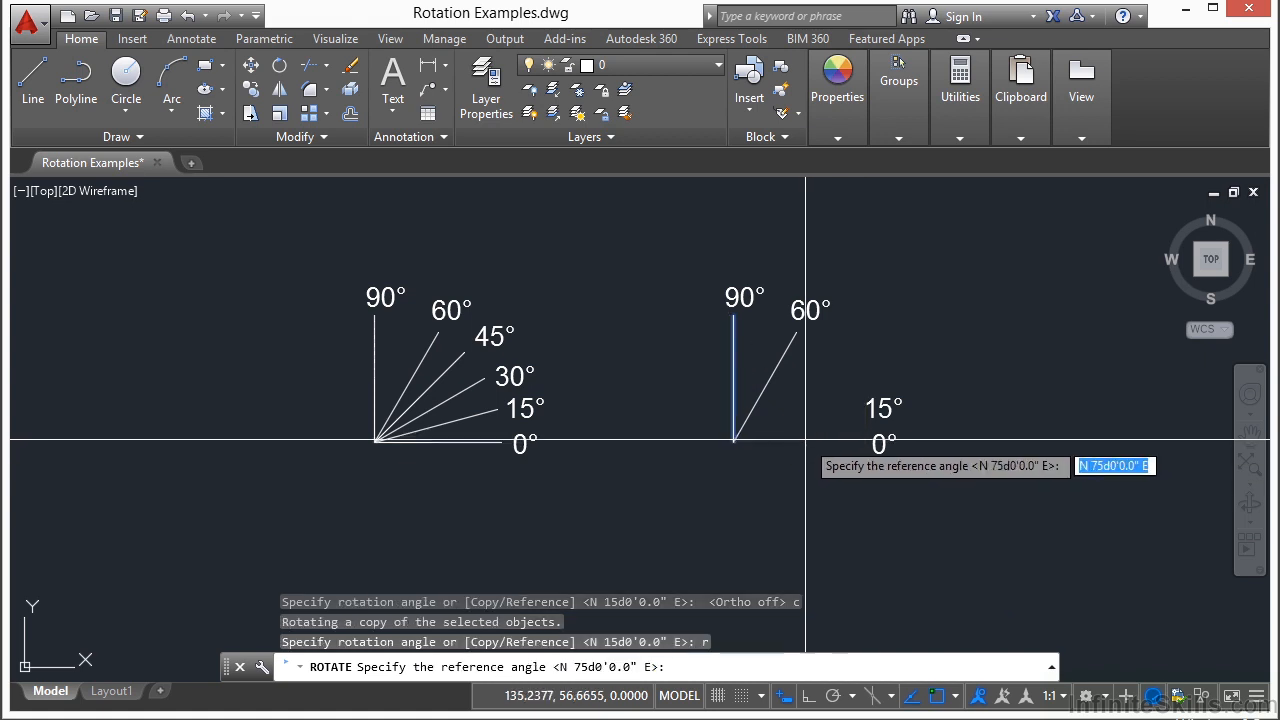
pyautogui.click(724, 439)
pyautogui.click(727, 315)
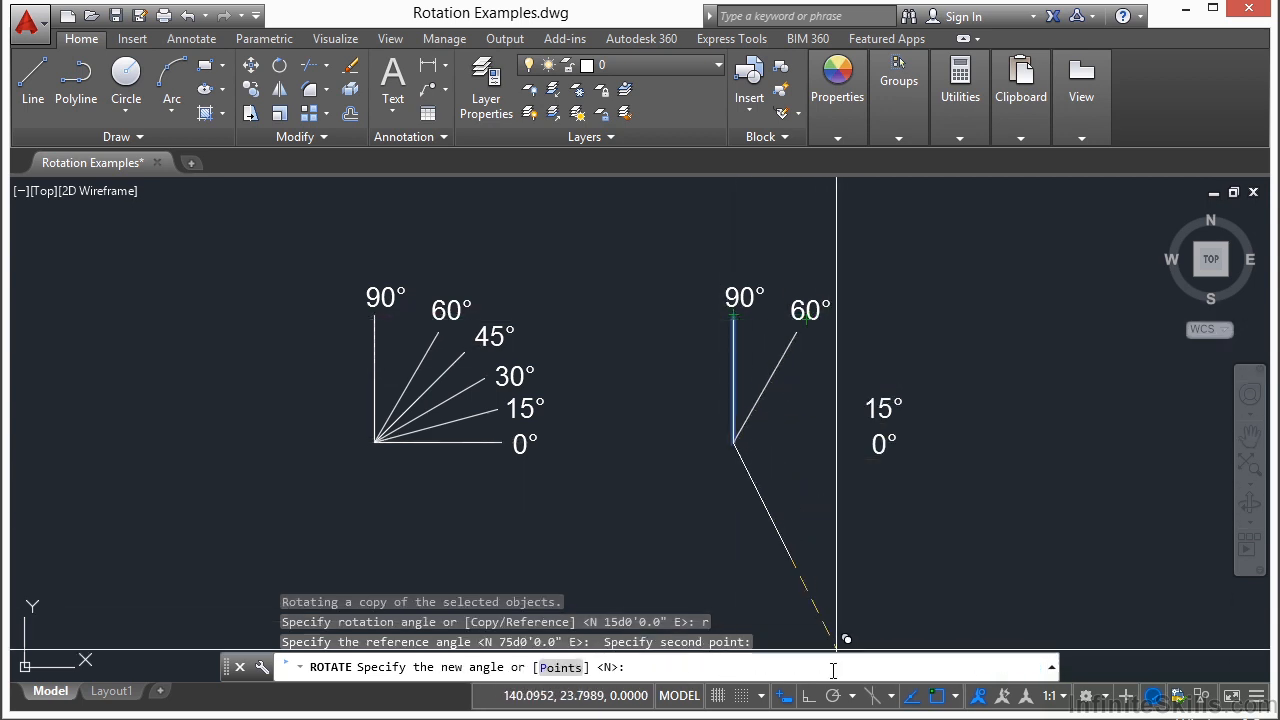
pyautogui.press('F8')
pyautogui.click(829, 436)
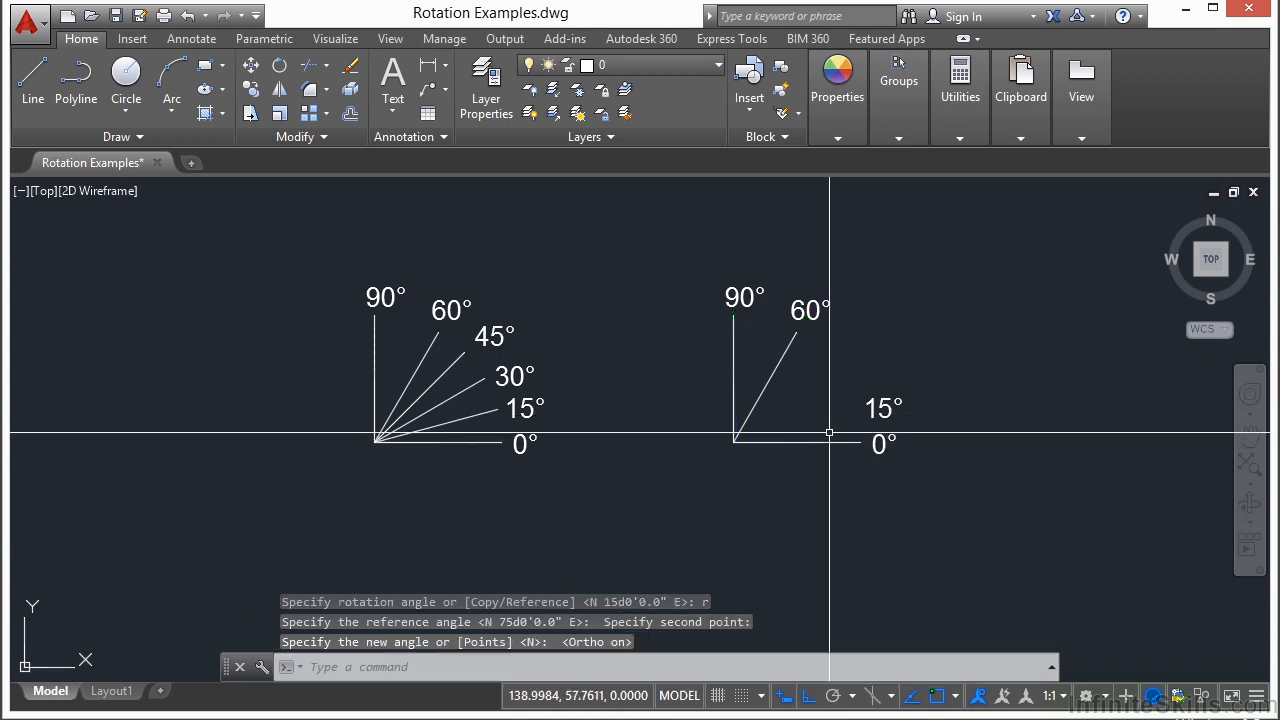
pyautogui.click(732, 362)
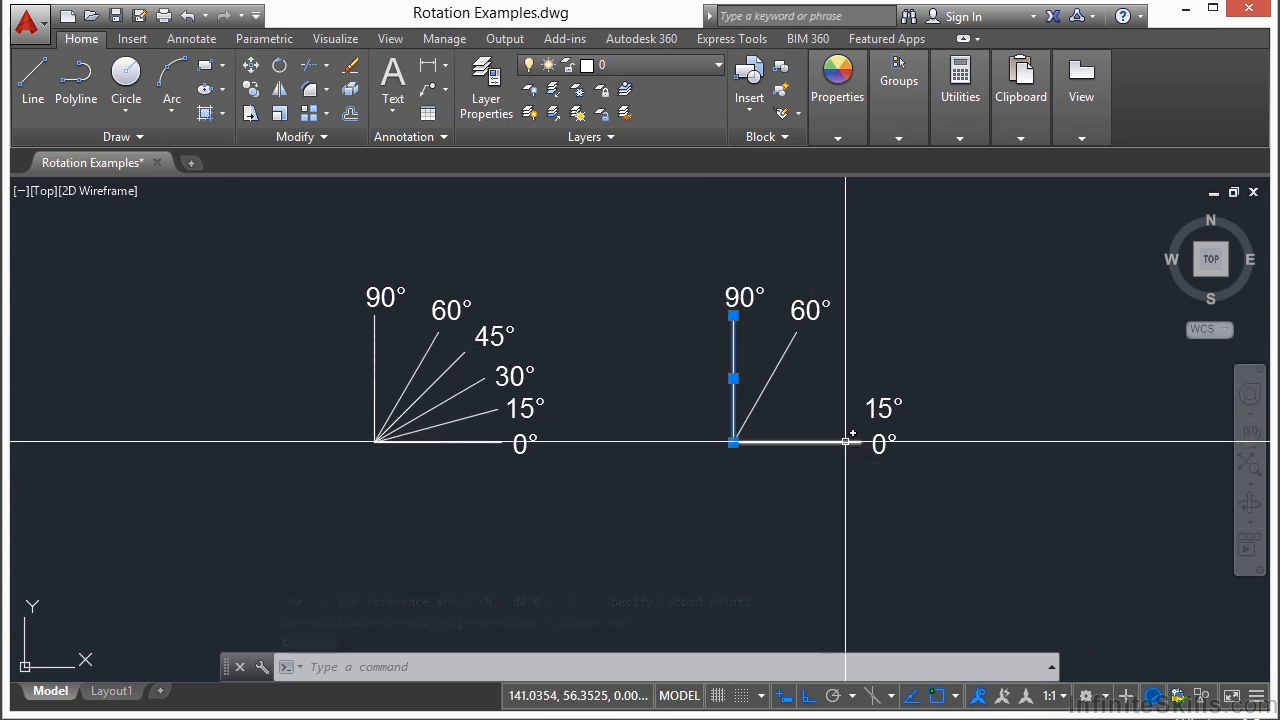
pyautogui.press('Escape')
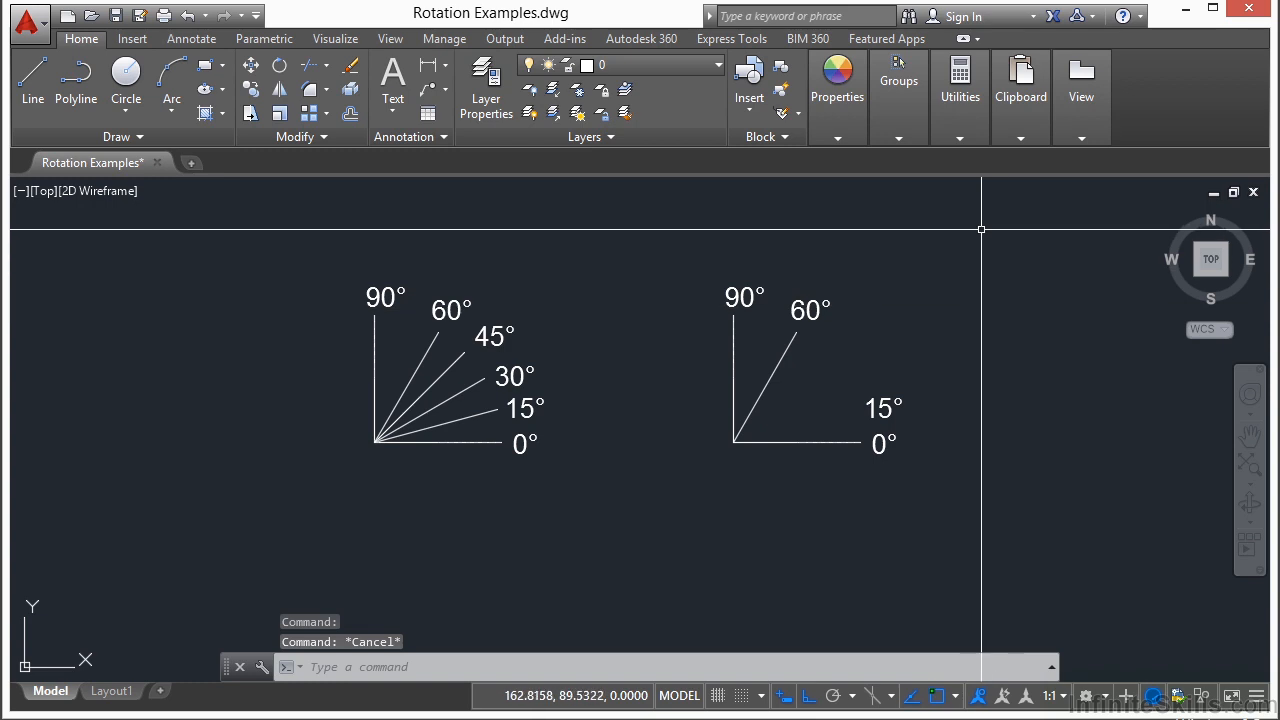